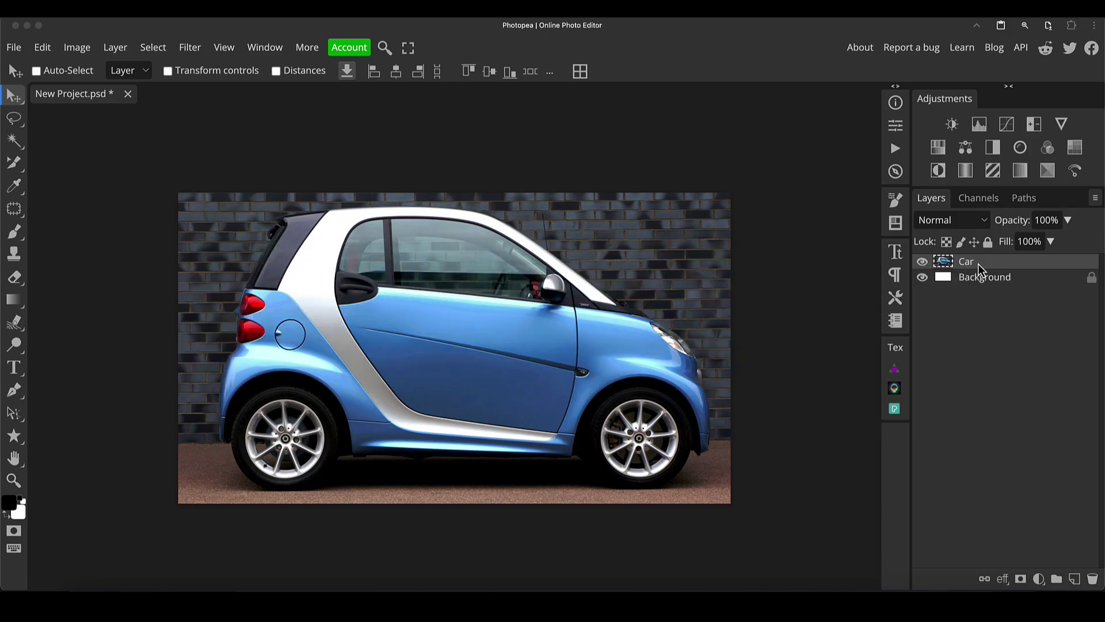
Step: Duplicate the Car layer and rename the copy above it to 'Smart'
{"action": "key", "text": "ctrl+j"}
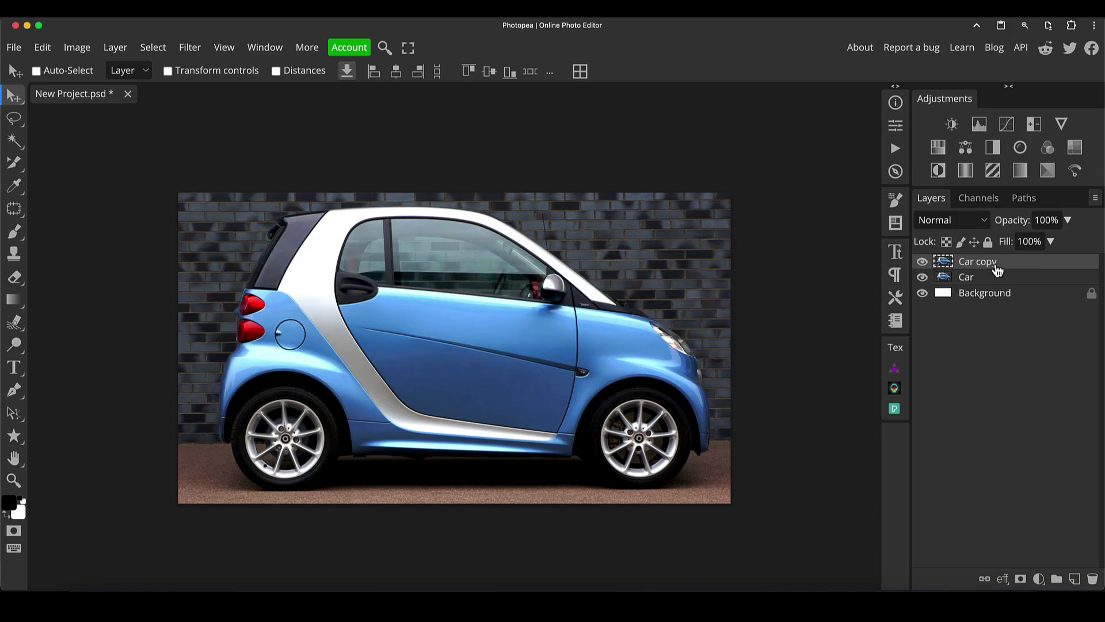
{"action": "left_click", "coordinate": [945, 279]}
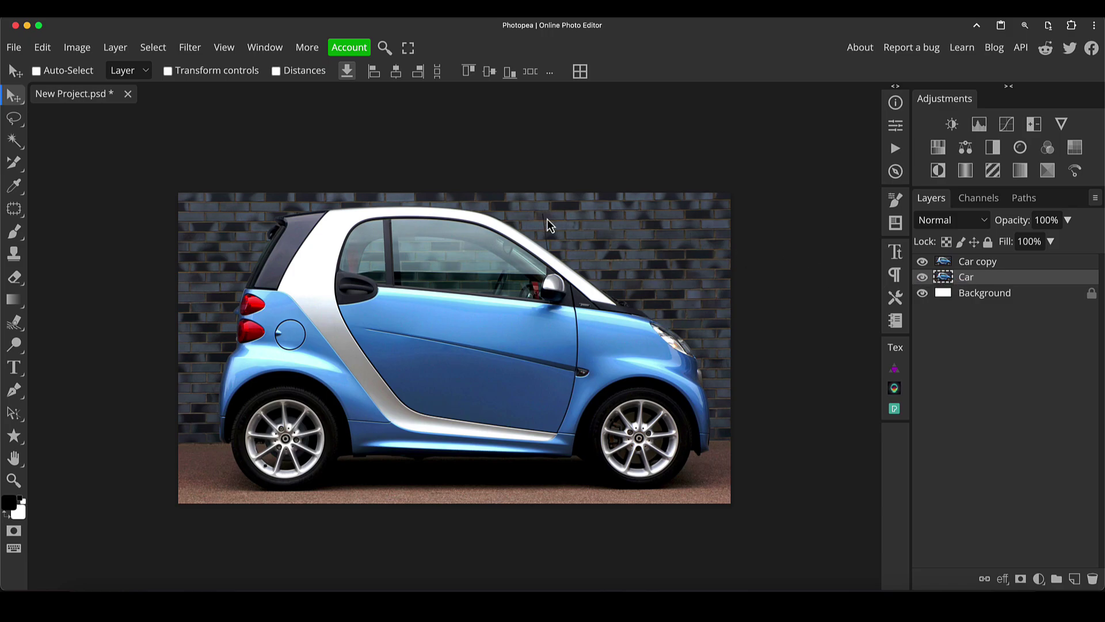
{"action": "left_click", "coordinate": [941, 266]}
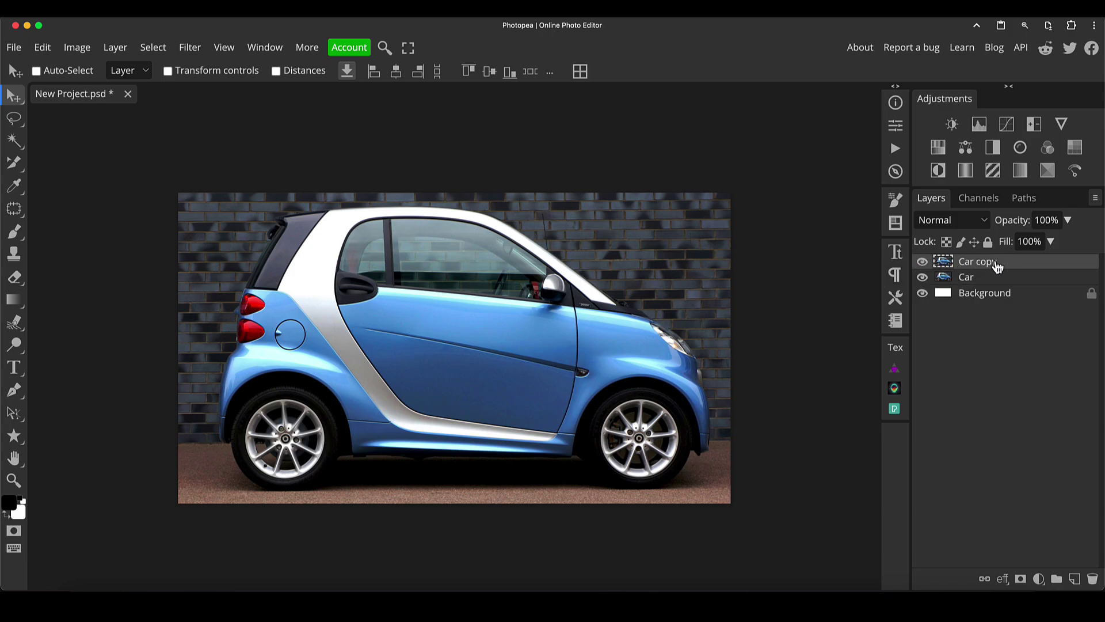
{"action": "double_click", "coordinate": [978, 262]}
{"action": "type", "text": "Smart"}
{"action": "key", "text": "Return"}
Step: Convert the Smart layer into a smart object
{"action": "right_click", "coordinate": [1017, 262]}
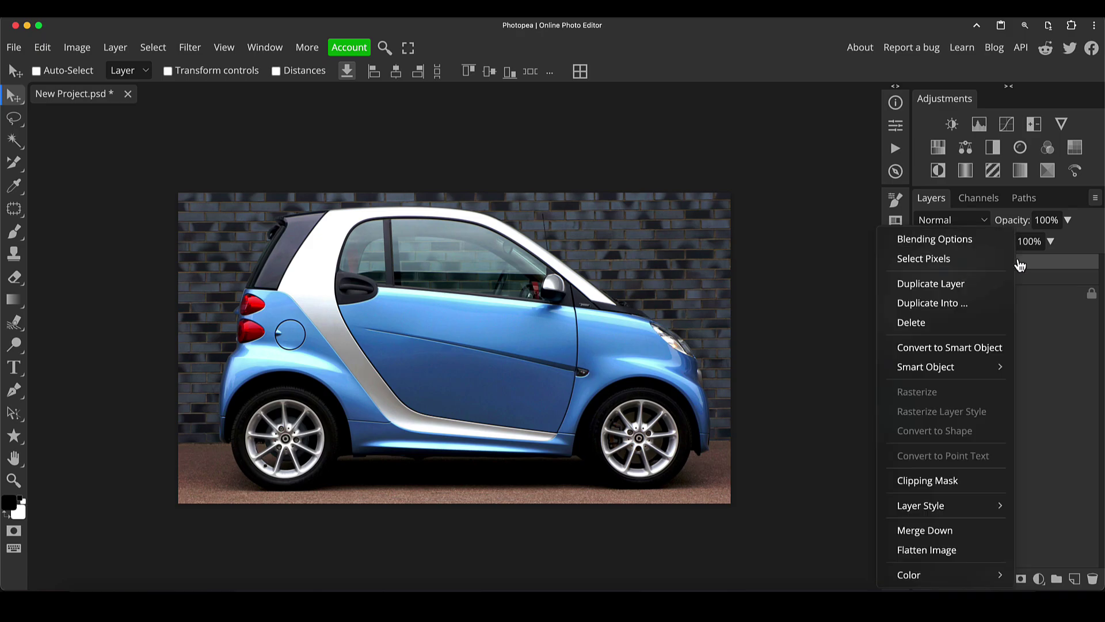
{"action": "left_click", "coordinate": [984, 348]}
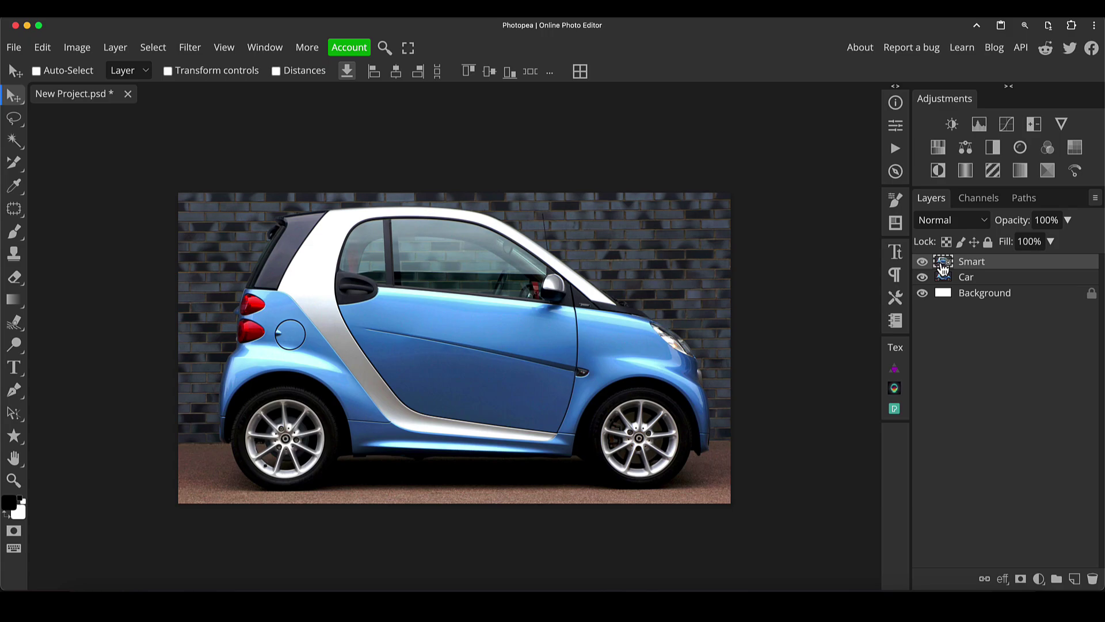
Step: Hide Smart, then apply a Lens Blur with radius 49 to the Car layer
{"action": "left_click", "coordinate": [922, 261]}
{"action": "left_click", "coordinate": [944, 280]}
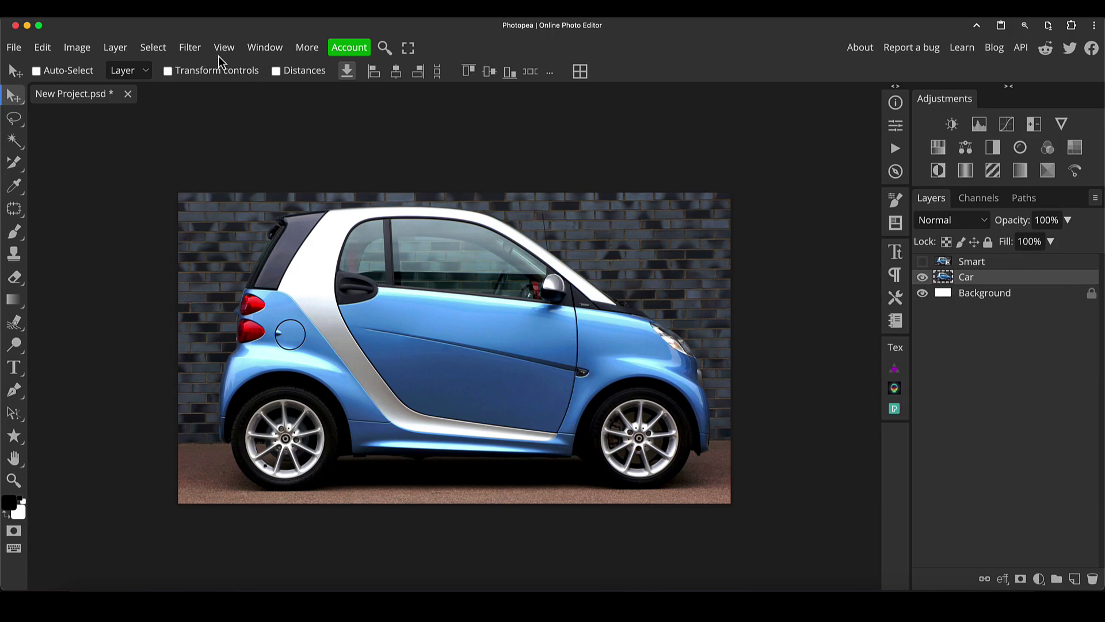
{"action": "left_click", "coordinate": [196, 51]}
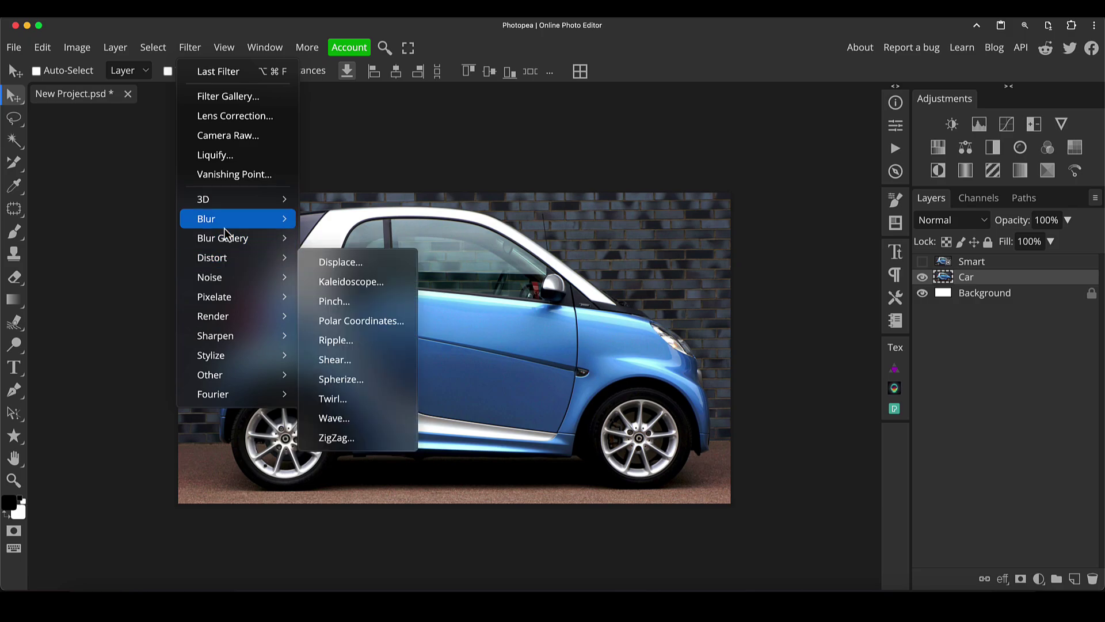
{"action": "mouse_move", "coordinate": [223, 225]}
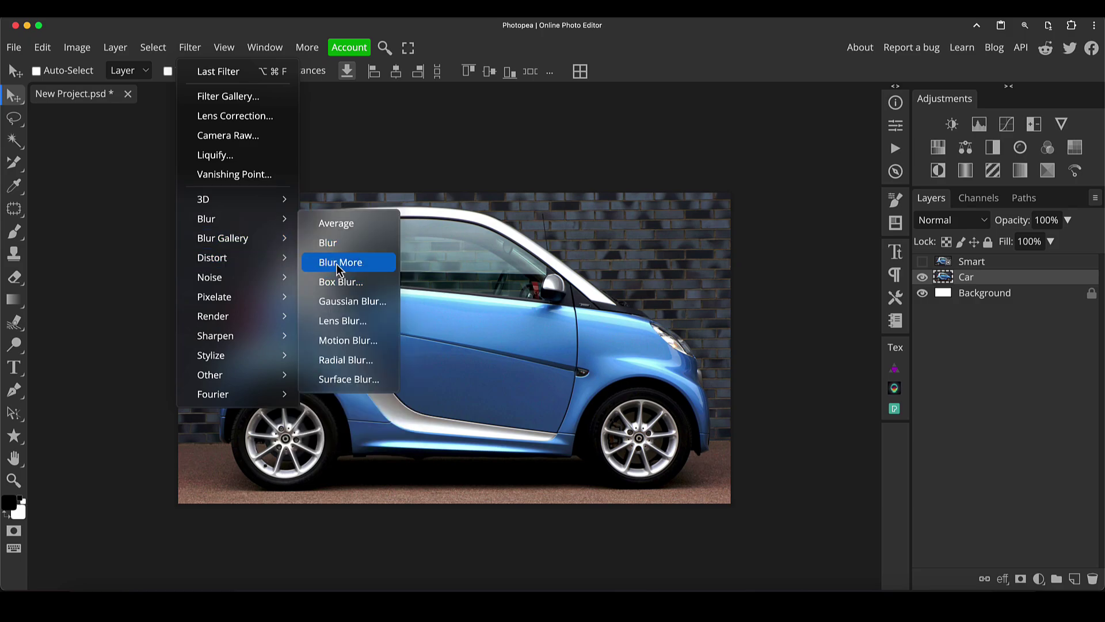
{"action": "left_click", "coordinate": [344, 322]}
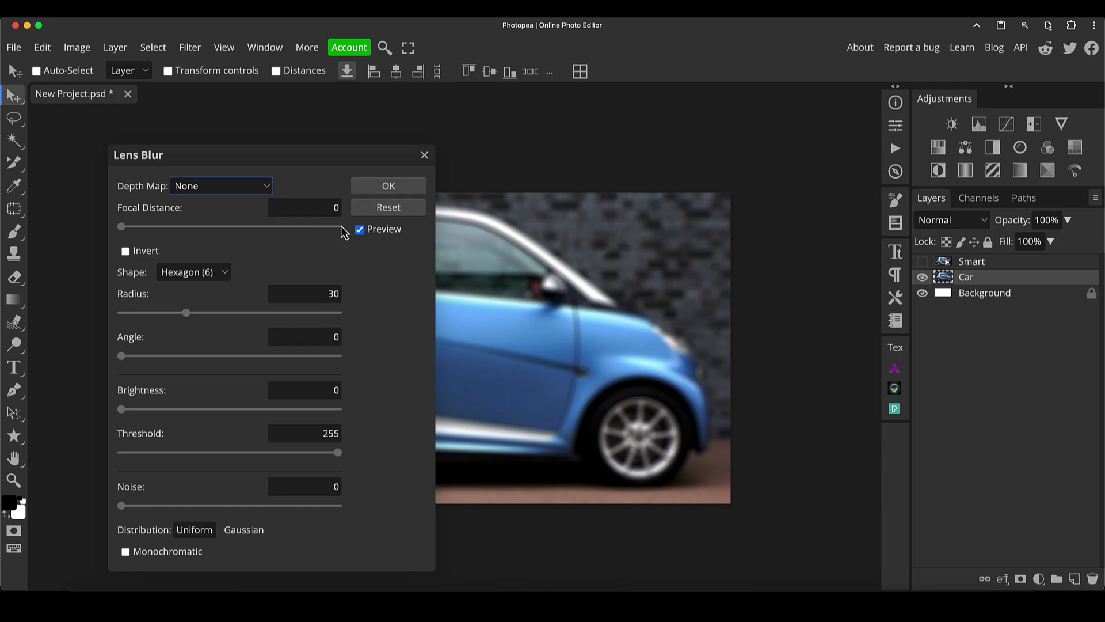
{"action": "left_click_drag", "start_coordinate": [185, 314], "coordinate": [244, 310]}
{"action": "left_click", "coordinate": [369, 191]}
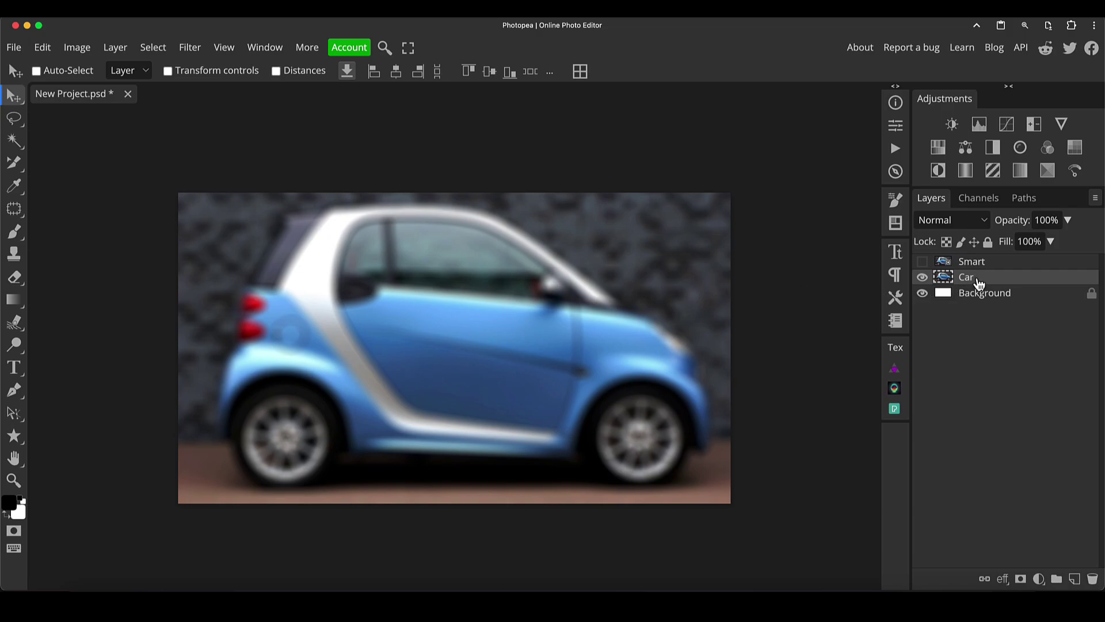
Step: Warp the Car layer's top corners inward into an arch, exposing white corners
{"action": "key", "text": "ctrl+t"}
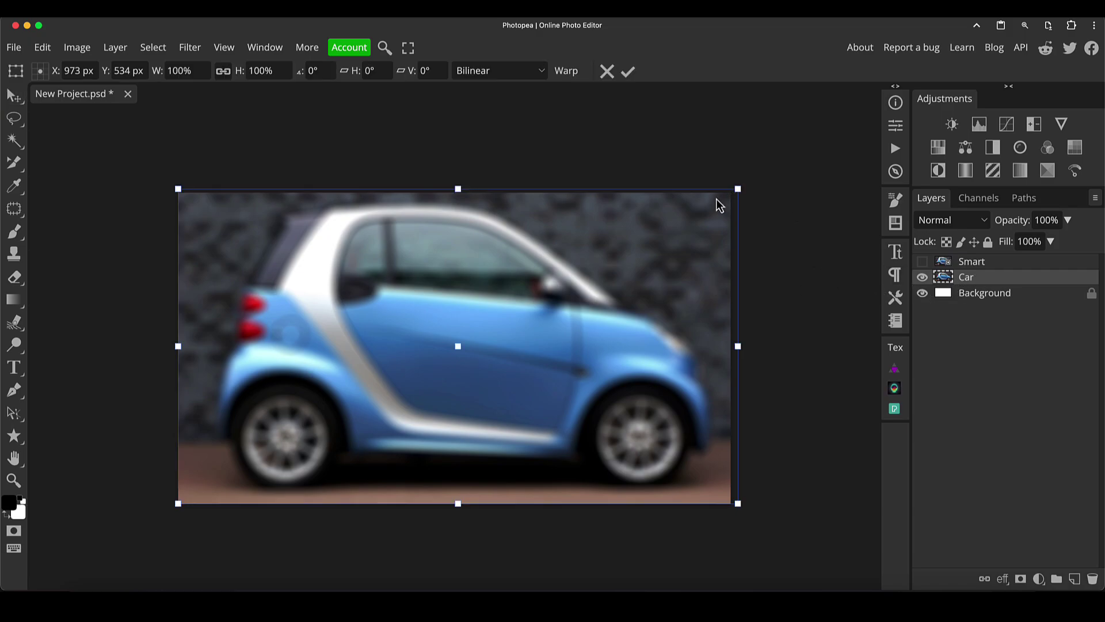
{"action": "right_click", "coordinate": [682, 229]}
{"action": "left_click", "coordinate": [730, 372]}
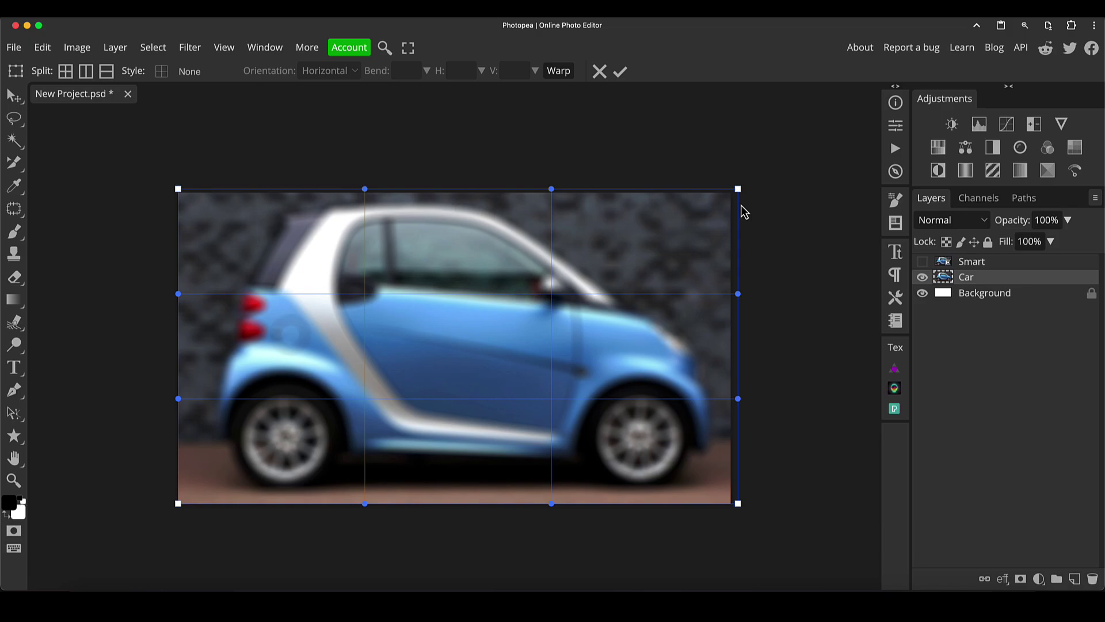
{"action": "left_click_drag", "start_coordinate": [740, 192], "coordinate": [622, 253]}
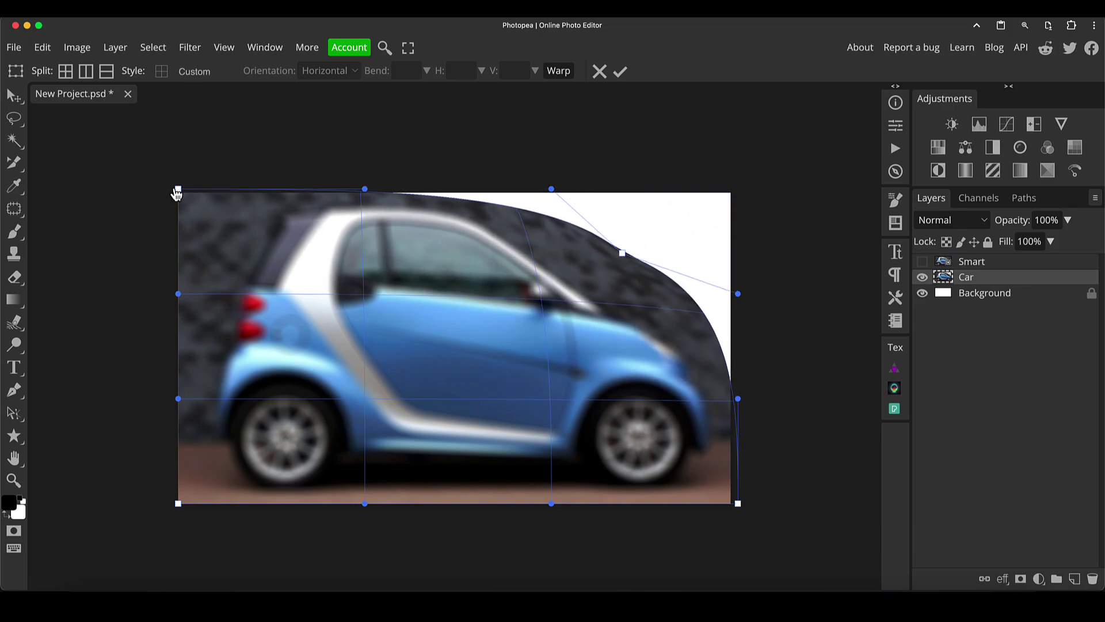
{"action": "left_click_drag", "start_coordinate": [185, 197], "coordinate": [254, 276]}
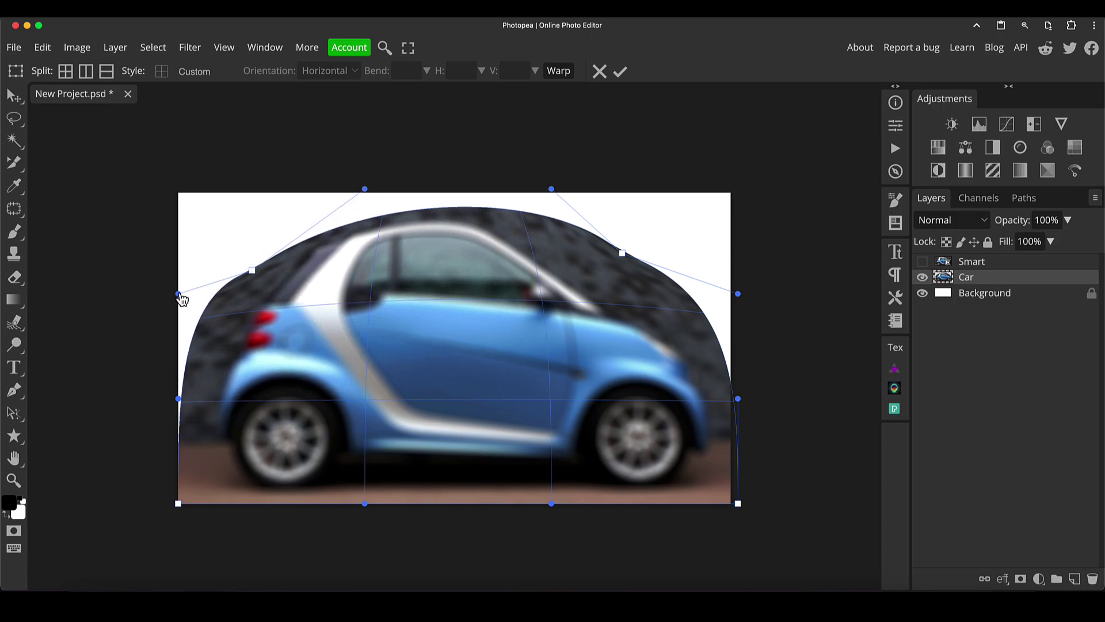
{"action": "left_click_drag", "start_coordinate": [181, 296], "coordinate": [194, 321]}
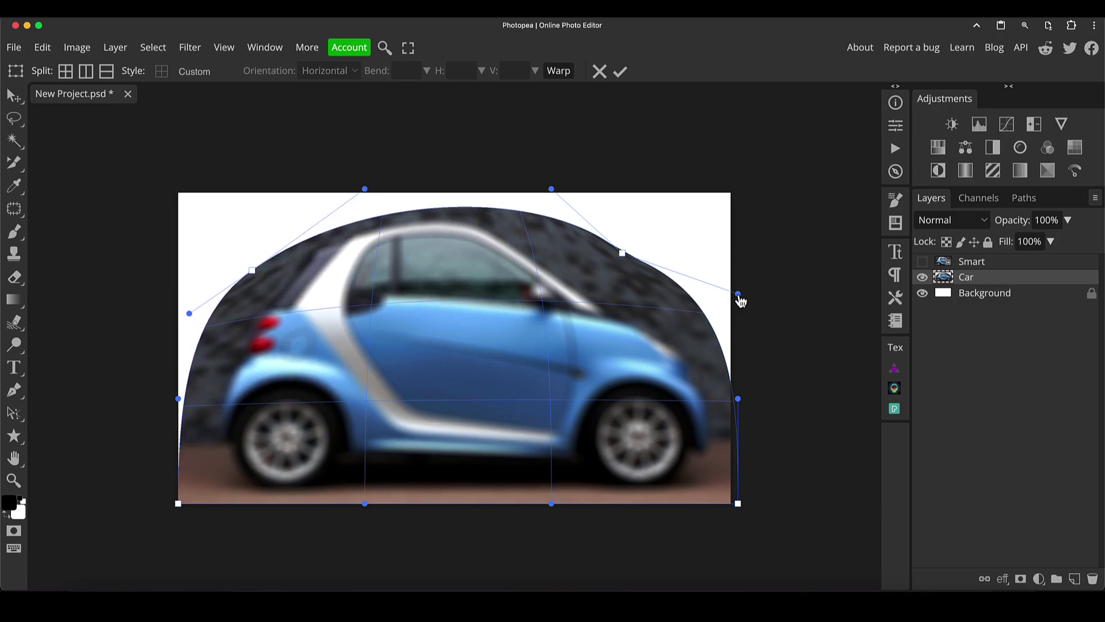
{"action": "left_click_drag", "start_coordinate": [739, 299], "coordinate": [724, 328]}
{"action": "key", "text": "Return"}
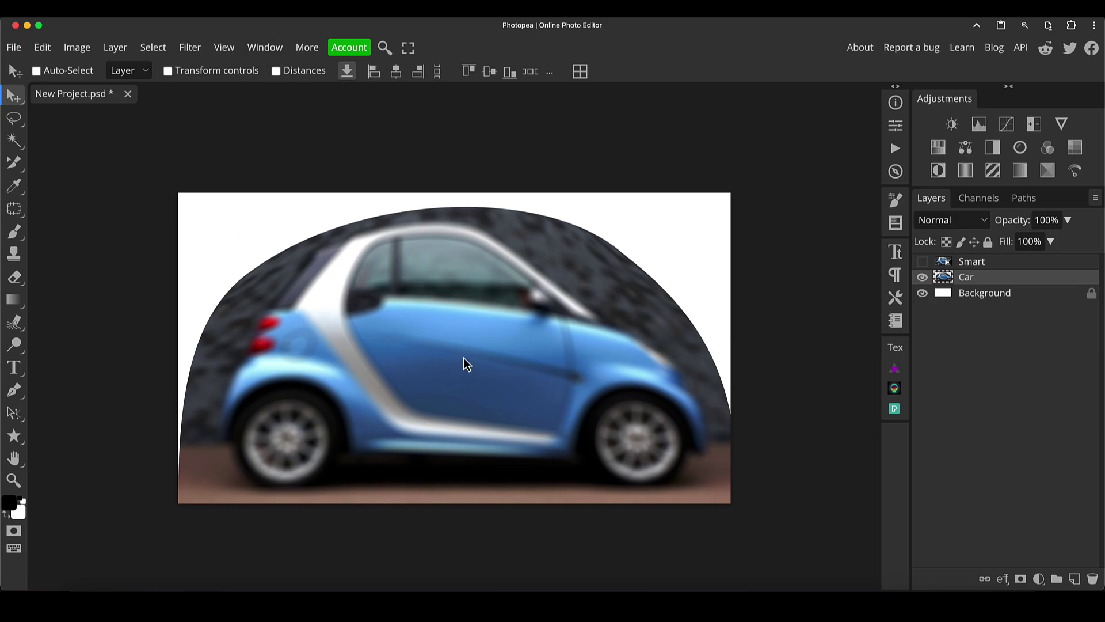
Step: Shrink the arched Car layer and move it to the canvas centre
{"action": "key", "text": "ctrl+t"}
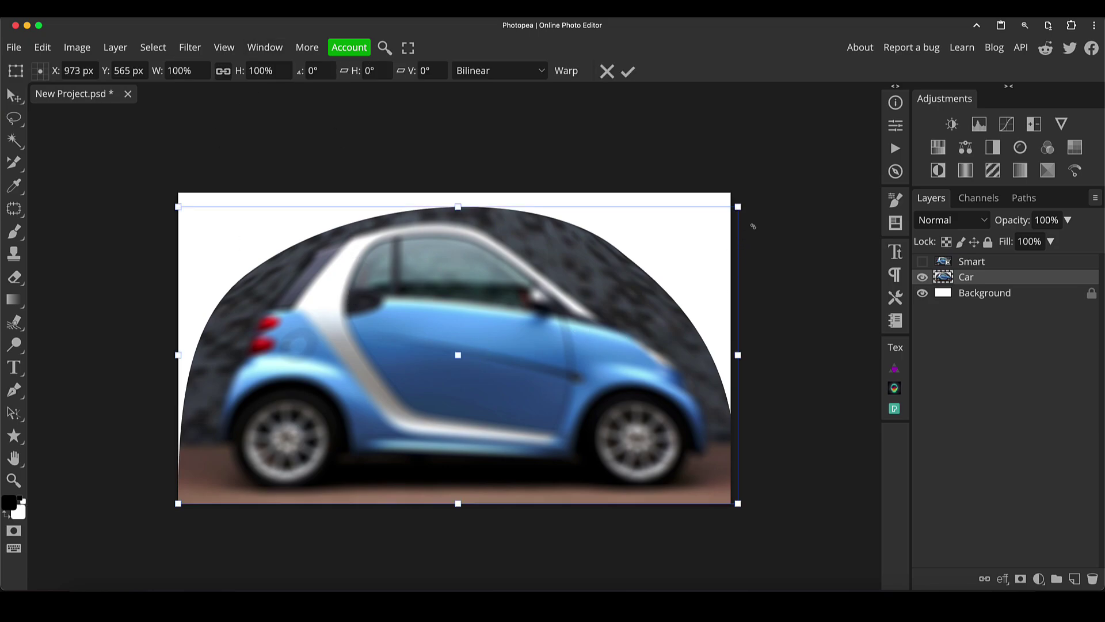
{"action": "left_click_drag", "start_coordinate": [738, 201], "coordinate": [400, 375]}
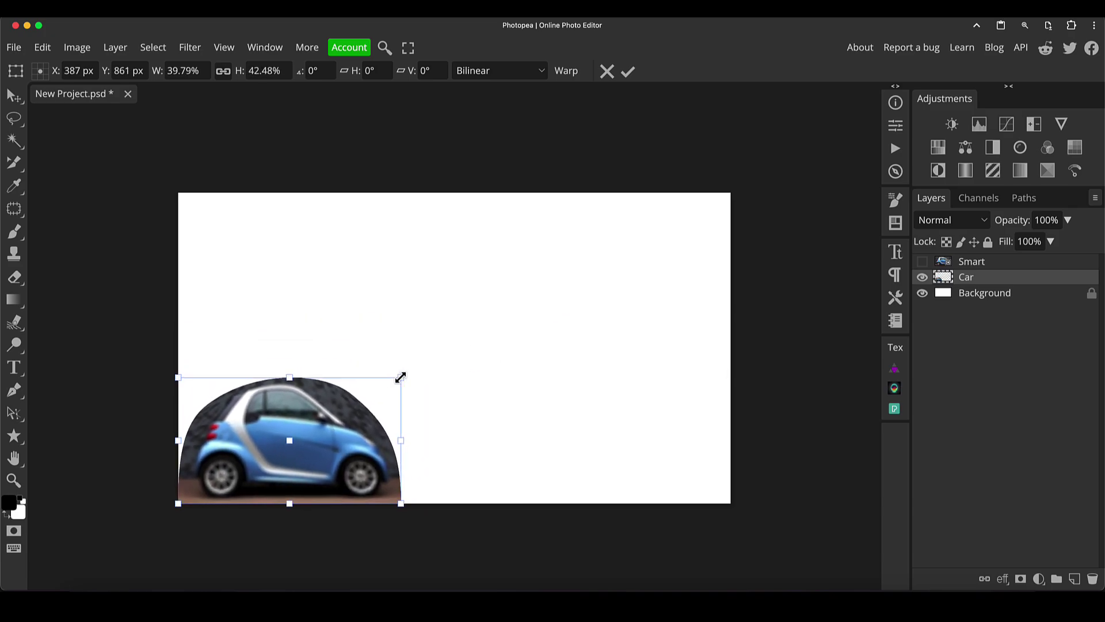
{"action": "key", "text": "Return"}
{"action": "left_click_drag", "start_coordinate": [309, 440], "coordinate": [421, 355]}
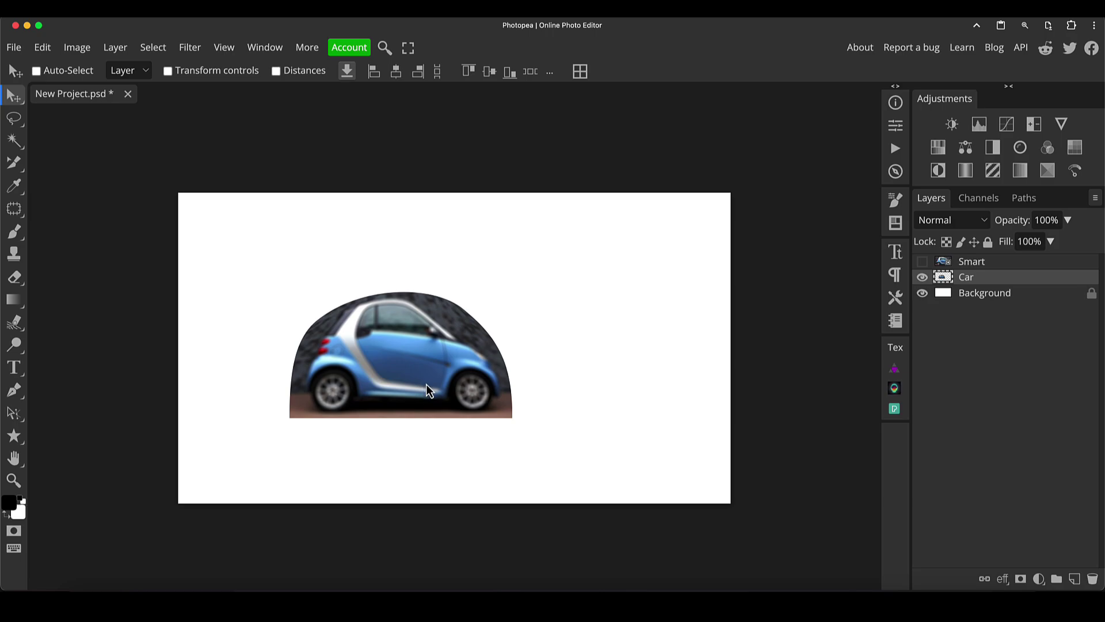
Step: Scale the Car layer back up to fill nearly the whole canvas
{"action": "key", "text": "ctrl+t"}
{"action": "left_click_drag", "start_coordinate": [513, 291], "coordinate": [708, 192]}
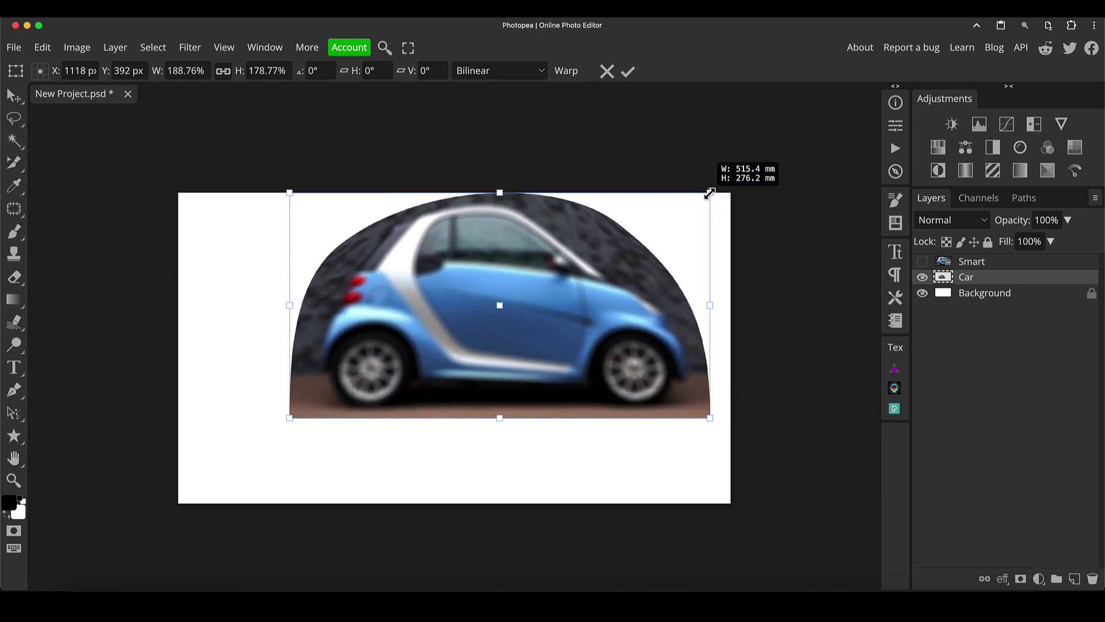
{"action": "left_click_drag", "start_coordinate": [289, 417], "coordinate": [168, 494]}
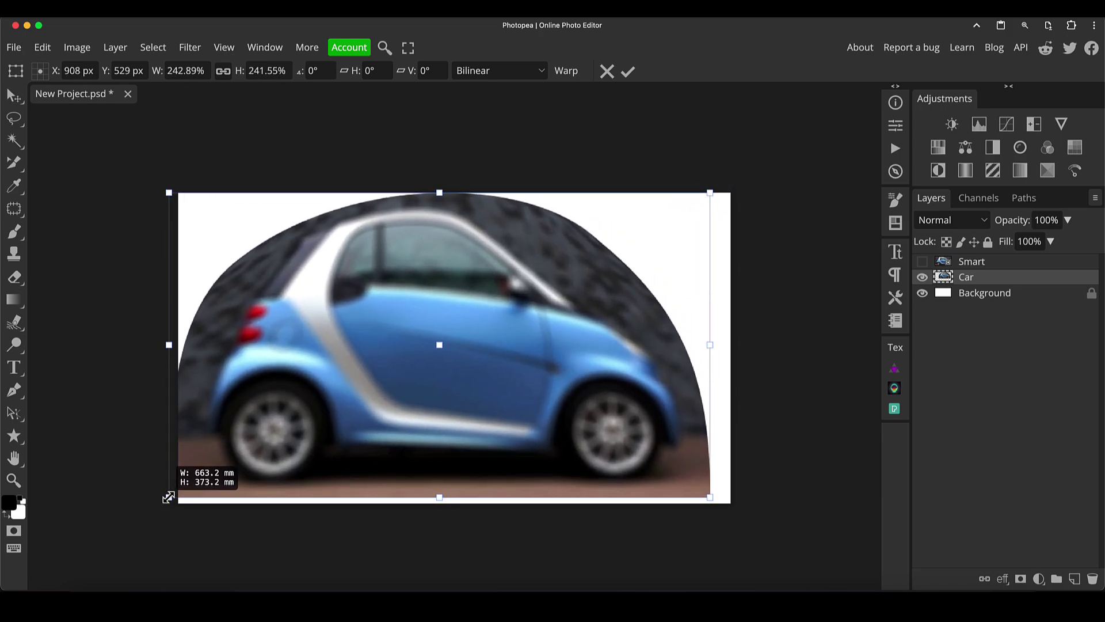
{"action": "left_click_drag", "start_coordinate": [580, 401], "coordinate": [593, 406]}
{"action": "key", "text": "Return"}
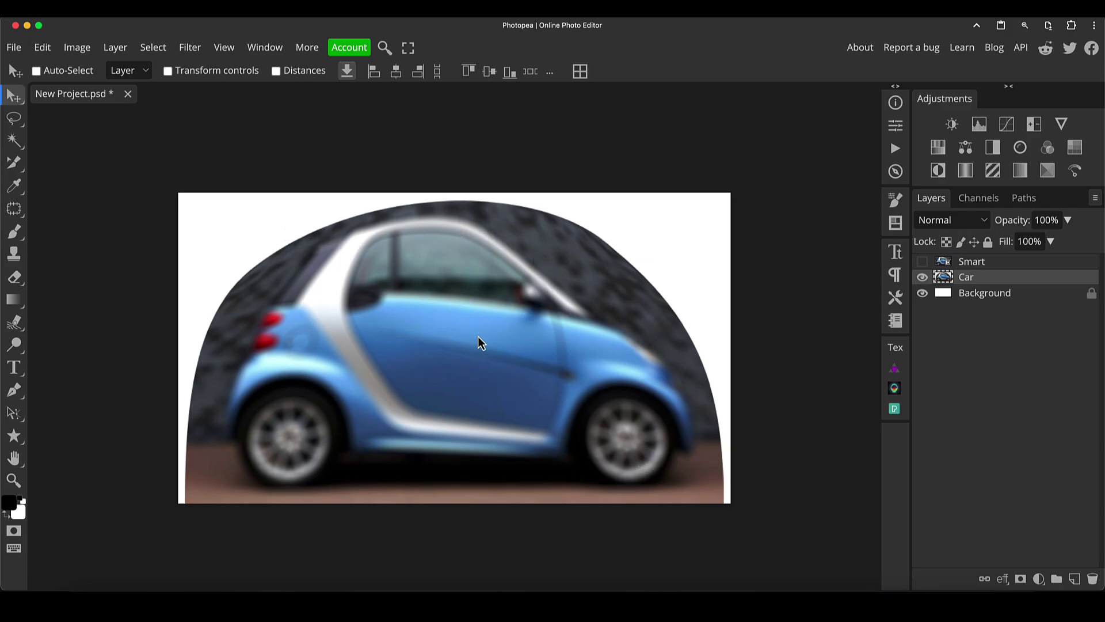
Step: Hide Car, show and select Smart, and apply Lens Blur at radius 30
{"action": "left_click", "coordinate": [922, 277]}
{"action": "left_click", "coordinate": [922, 261]}
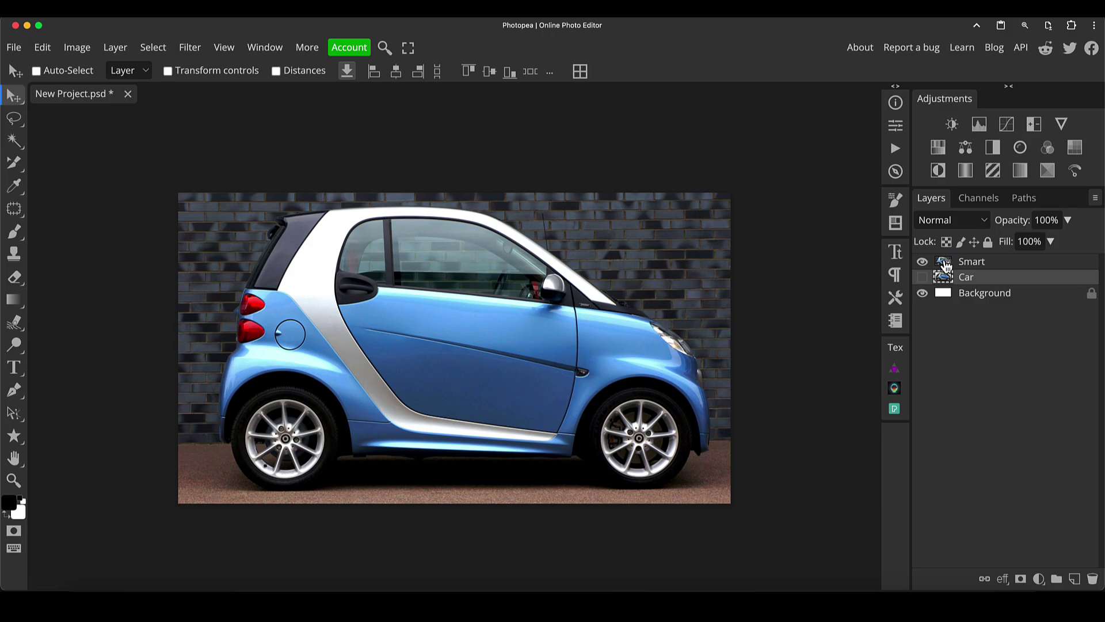
{"action": "left_click", "coordinate": [944, 262]}
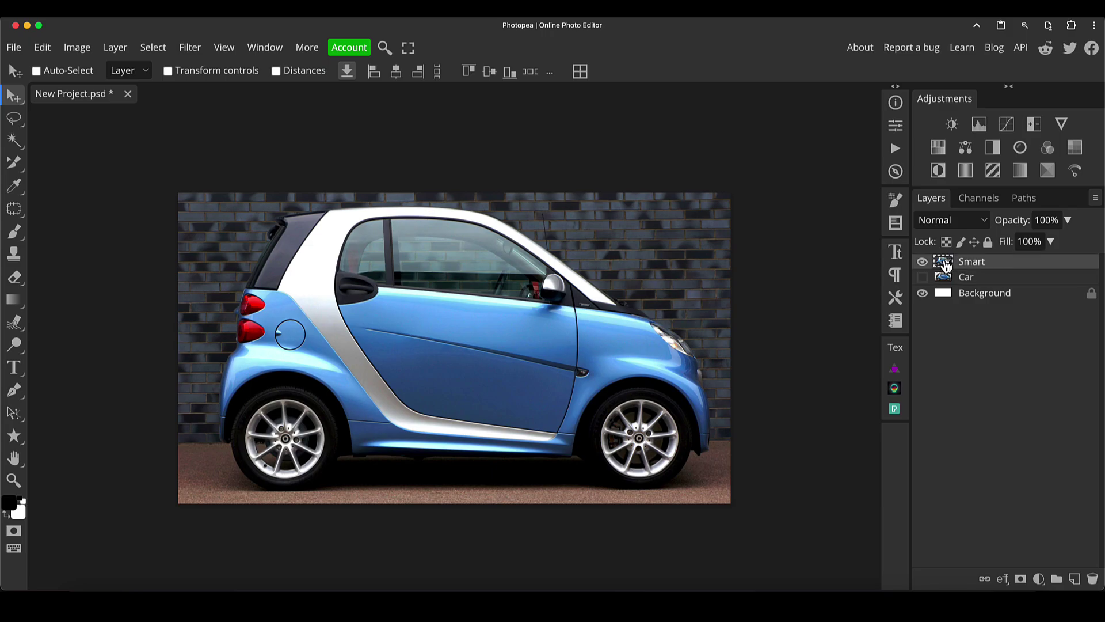
{"action": "left_click", "coordinate": [185, 48]}
{"action": "mouse_move", "coordinate": [253, 219]}
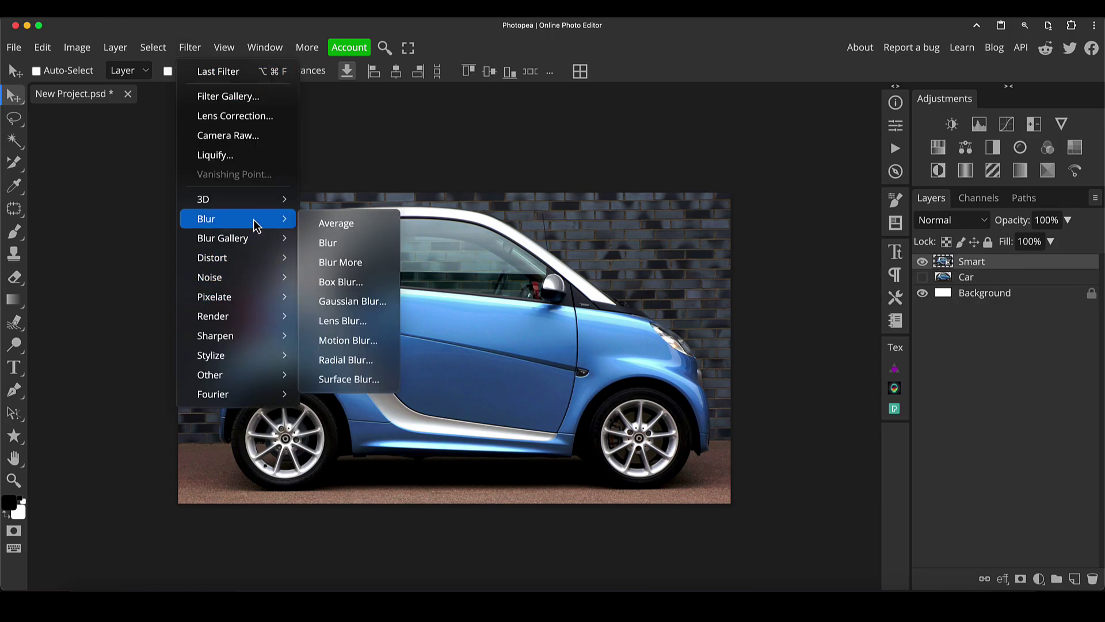
{"action": "left_click", "coordinate": [351, 320]}
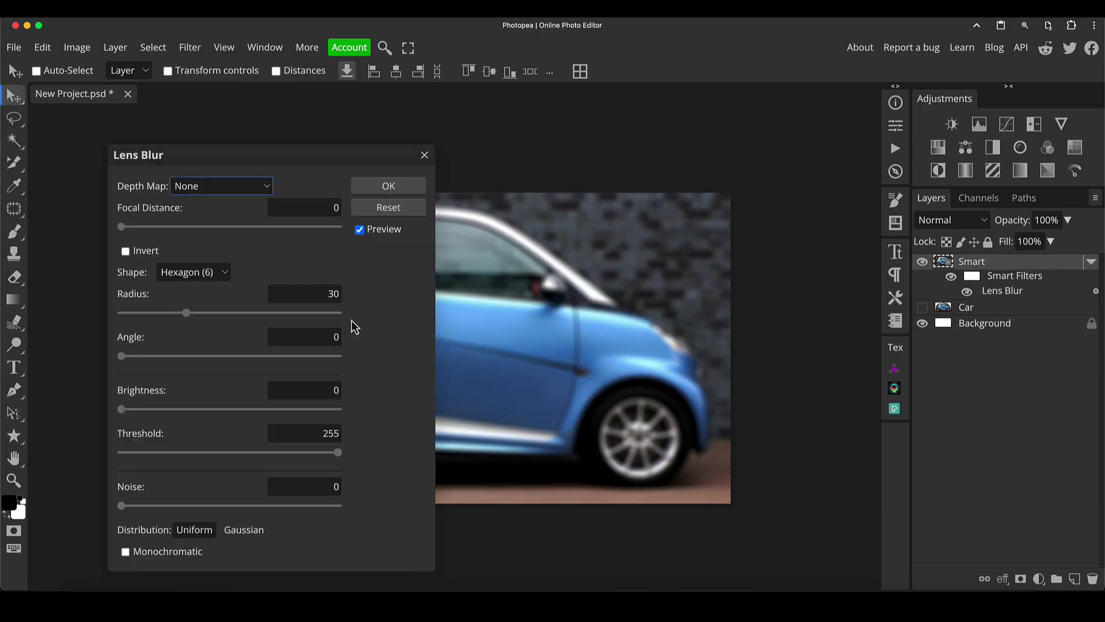
{"action": "left_click", "coordinate": [414, 189]}
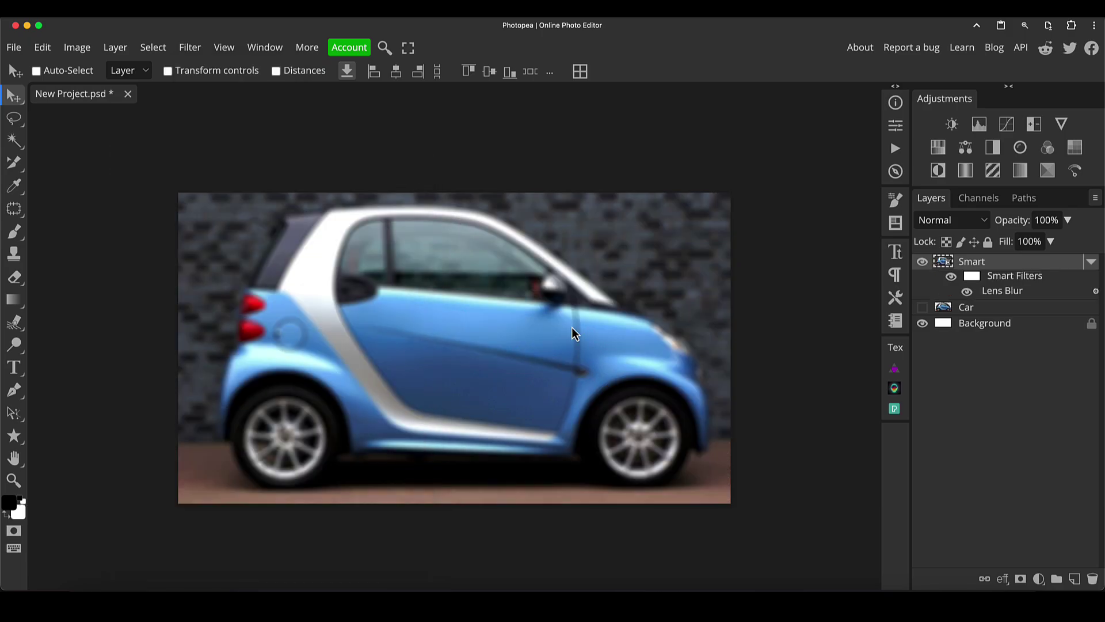
Step: Warp the Smart layer's top corners inward into an arch
{"action": "key", "text": "ctrl+t"}
{"action": "right_click", "coordinate": [556, 299]}
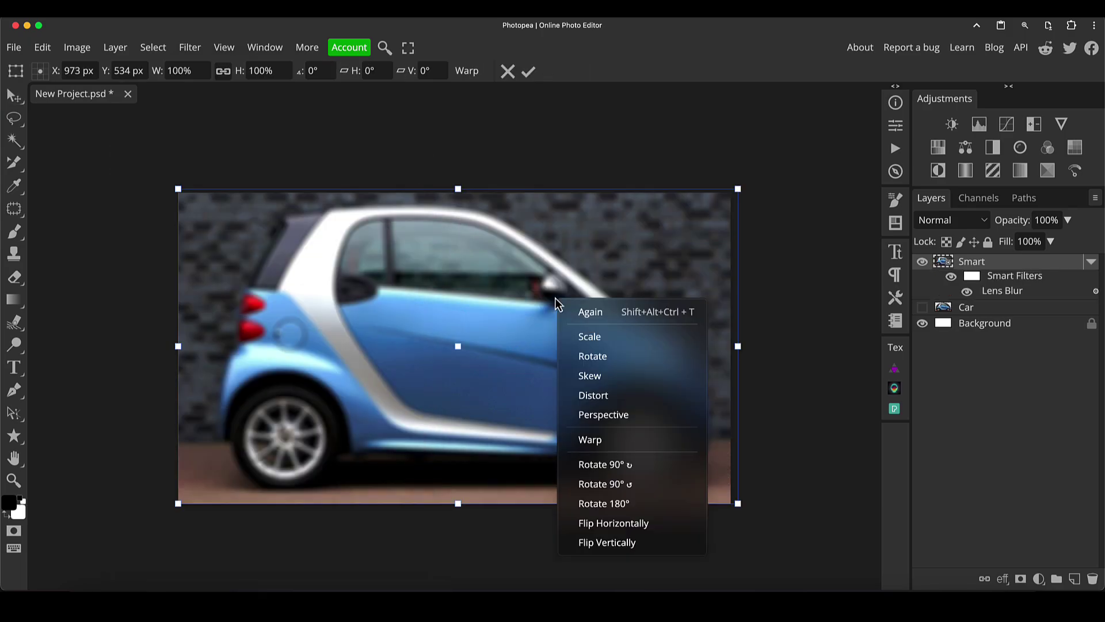
{"action": "left_click", "coordinate": [610, 439]}
{"action": "left_click_drag", "start_coordinate": [737, 190], "coordinate": [642, 272]}
{"action": "left_click_drag", "start_coordinate": [178, 189], "coordinate": [260, 283]}
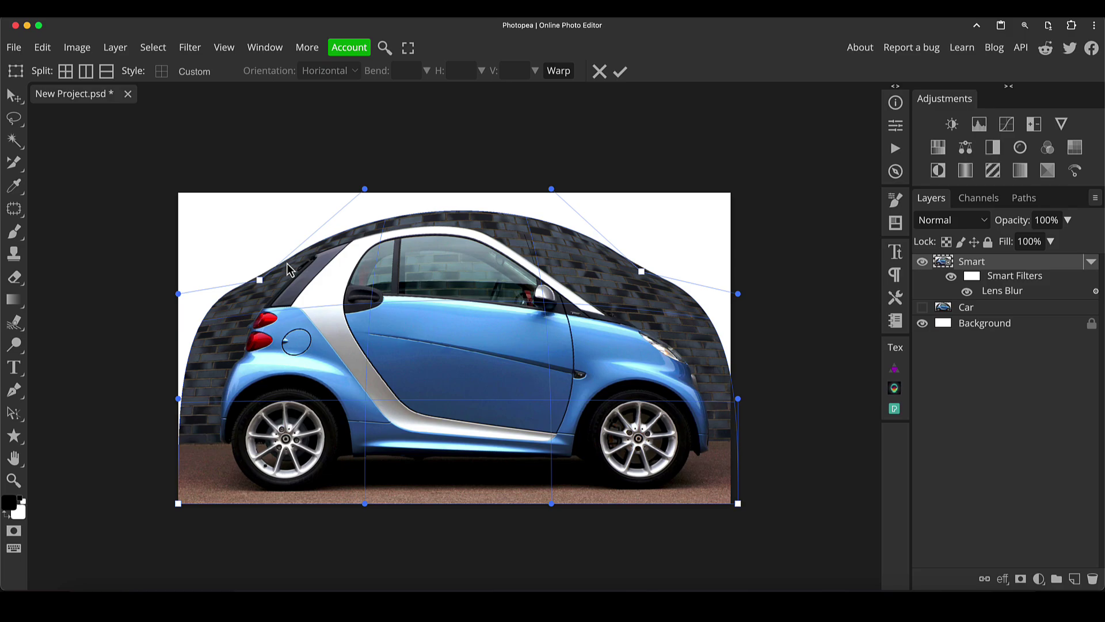
{"action": "key", "text": "Return"}
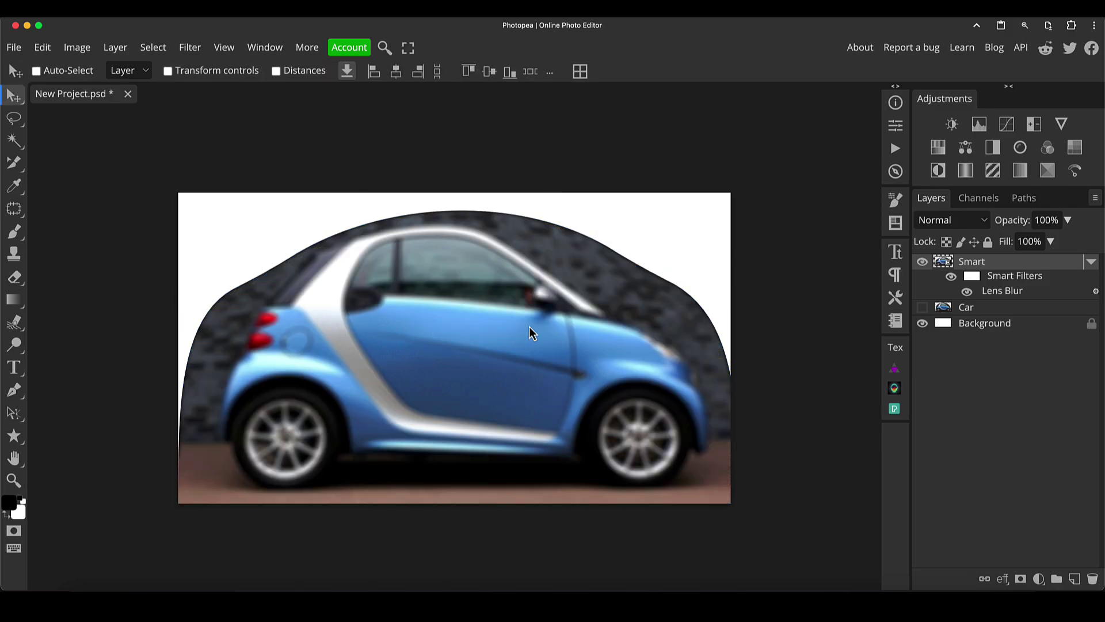
Step: Shrink the Smart layer to 29.4%, centre it, and show Car for comparison
{"action": "key", "text": "ctrl+alt+t"}
{"action": "left_click_drag", "start_coordinate": [738, 189], "coordinate": [342, 411]}
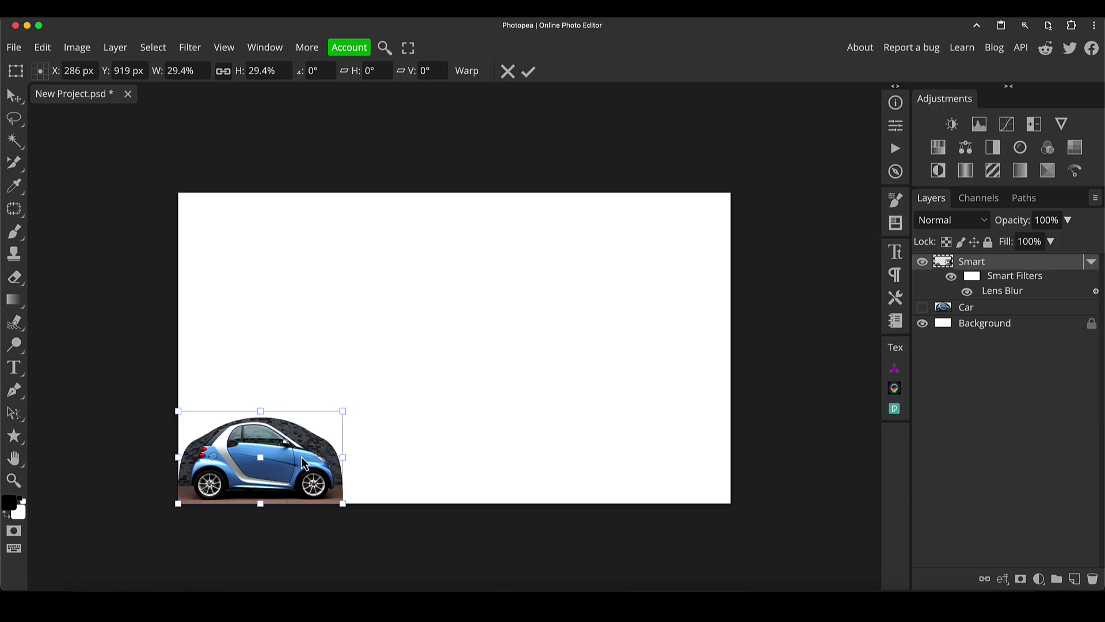
{"action": "left_click_drag", "start_coordinate": [304, 455], "coordinate": [477, 359]}
{"action": "key", "text": "Return"}
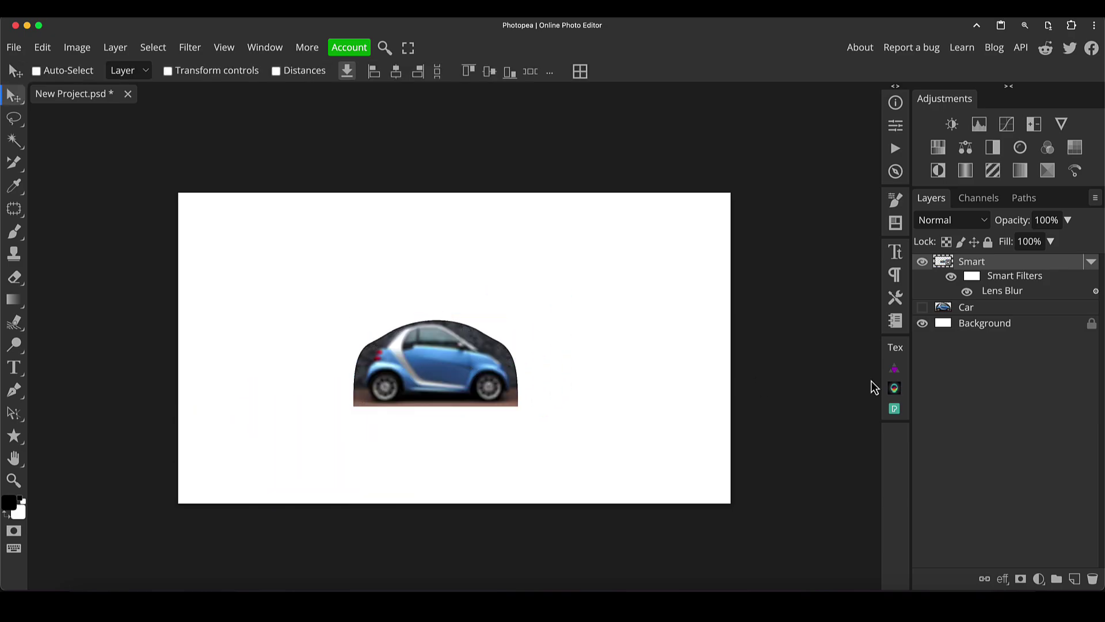
{"action": "left_click", "coordinate": [922, 308]}
Step: Hide the Car layer and toggle the Lens Blur smart filter off and on to compare
{"action": "left_click", "coordinate": [922, 308]}
{"action": "left_click", "coordinate": [968, 293]}
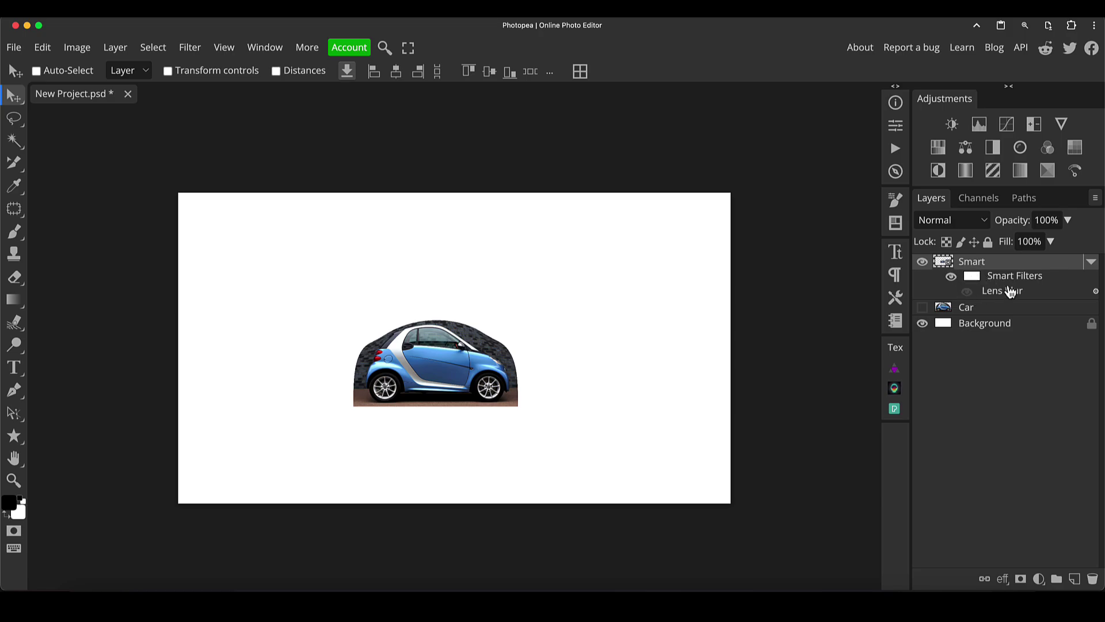
{"action": "left_click", "coordinate": [970, 297]}
{"action": "left_click", "coordinate": [970, 297]}
{"action": "left_click", "coordinate": [971, 298]}
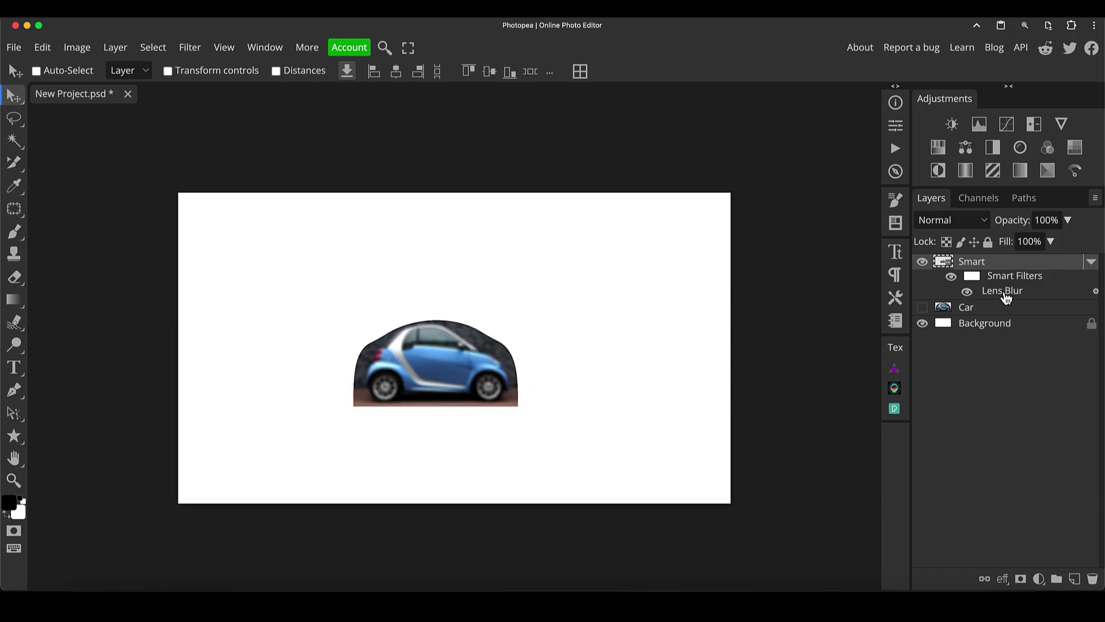
Step: Reopen the Lens Blur settings and lower the radius to 6
{"action": "double_click", "coordinate": [1000, 298]}
{"action": "left_click_drag", "start_coordinate": [275, 164], "coordinate": [202, 154]}
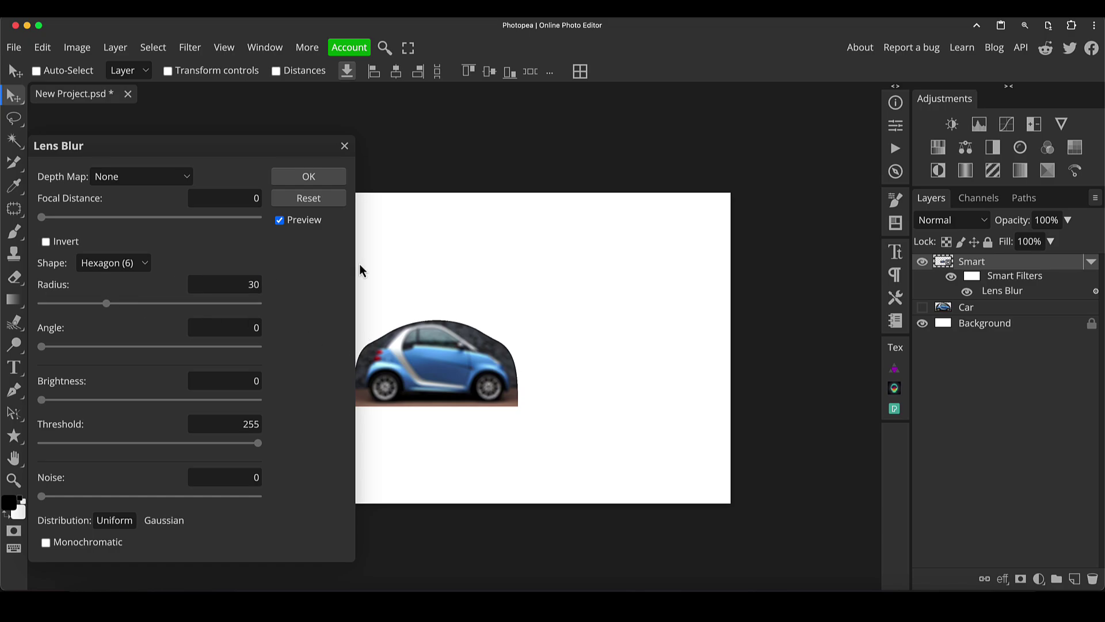
{"action": "left_click_drag", "start_coordinate": [108, 305], "coordinate": [54, 303]}
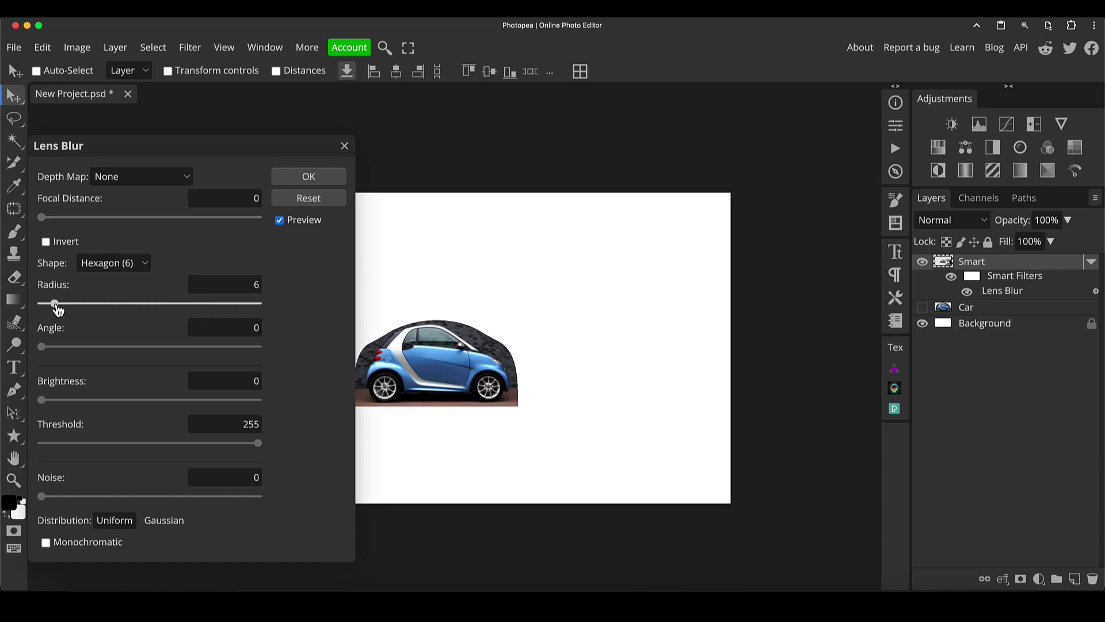
Step: Confirm radius 6, then enlarge the Smart layer to about 93% and reposition it
{"action": "left_click", "coordinate": [310, 177]}
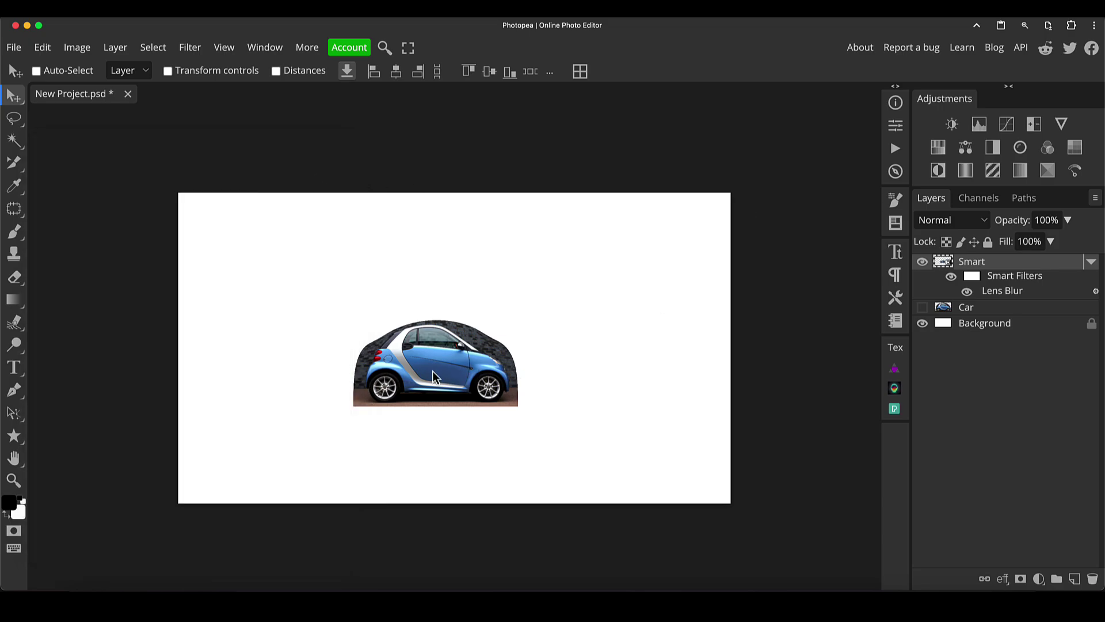
{"action": "key", "text": "ctrl+t"}
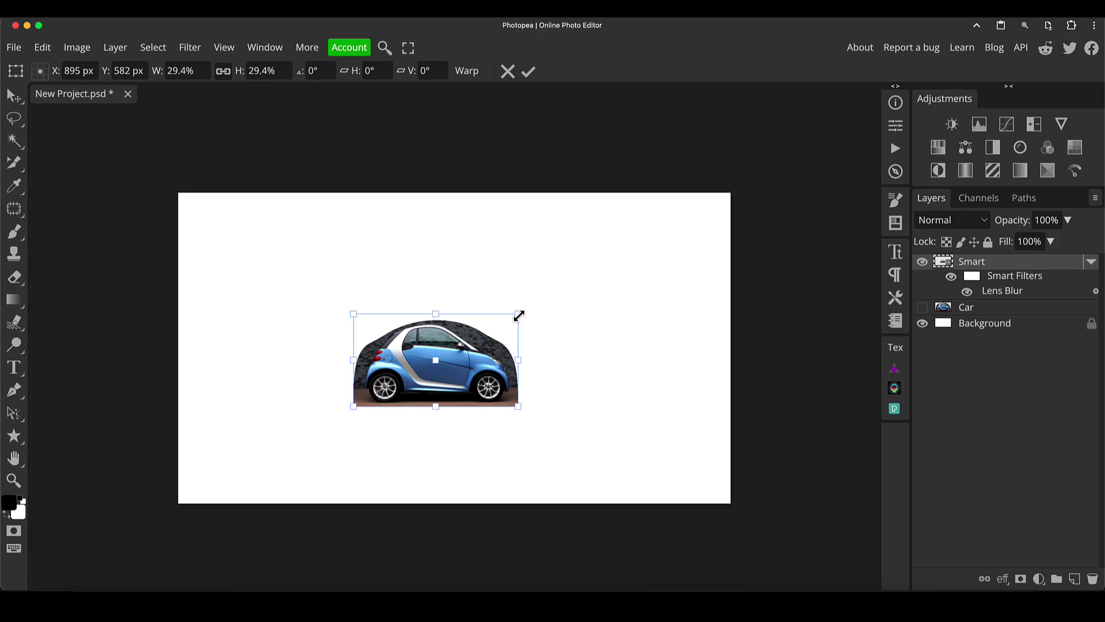
{"action": "left_click_drag", "start_coordinate": [518, 314], "coordinate": [755, 180]}
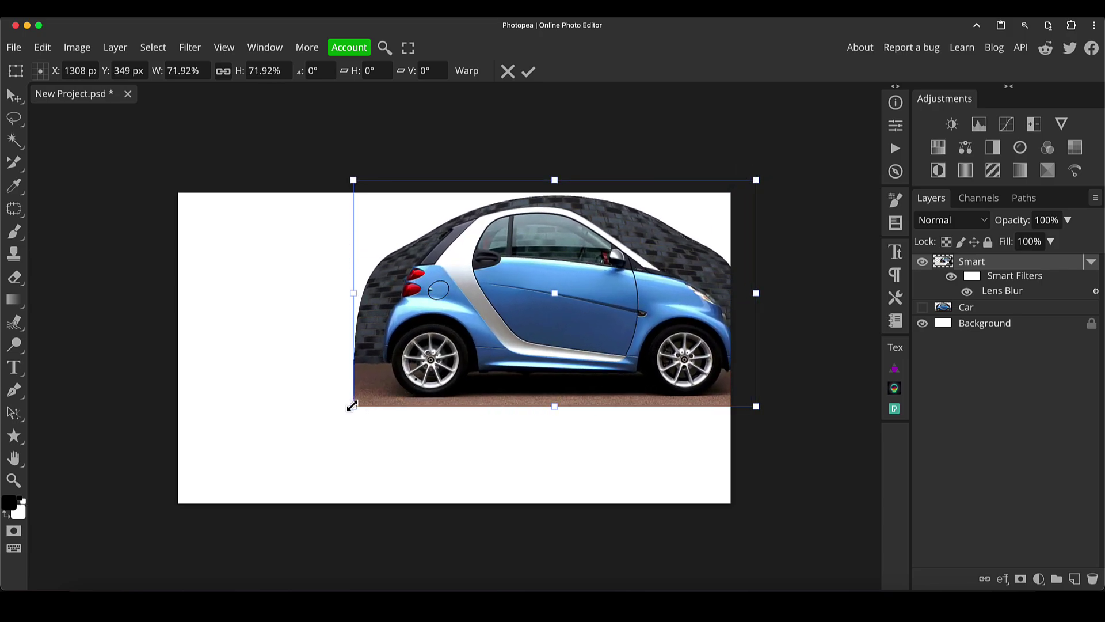
{"action": "left_click_drag", "start_coordinate": [353, 405], "coordinate": [235, 472]}
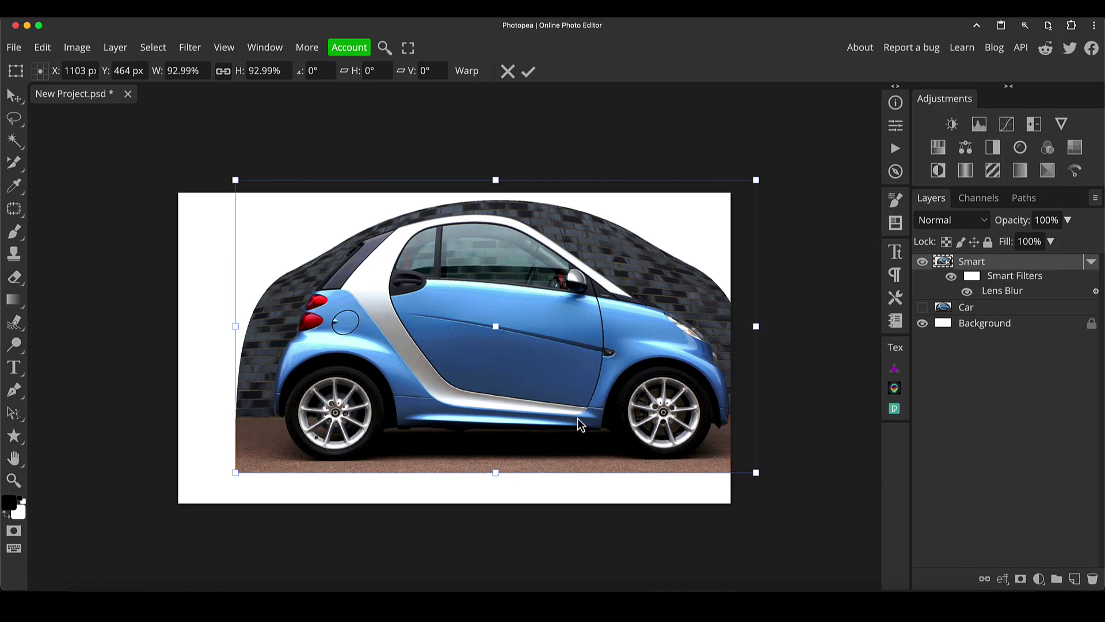
{"action": "left_click_drag", "start_coordinate": [578, 418], "coordinate": [540, 433]}
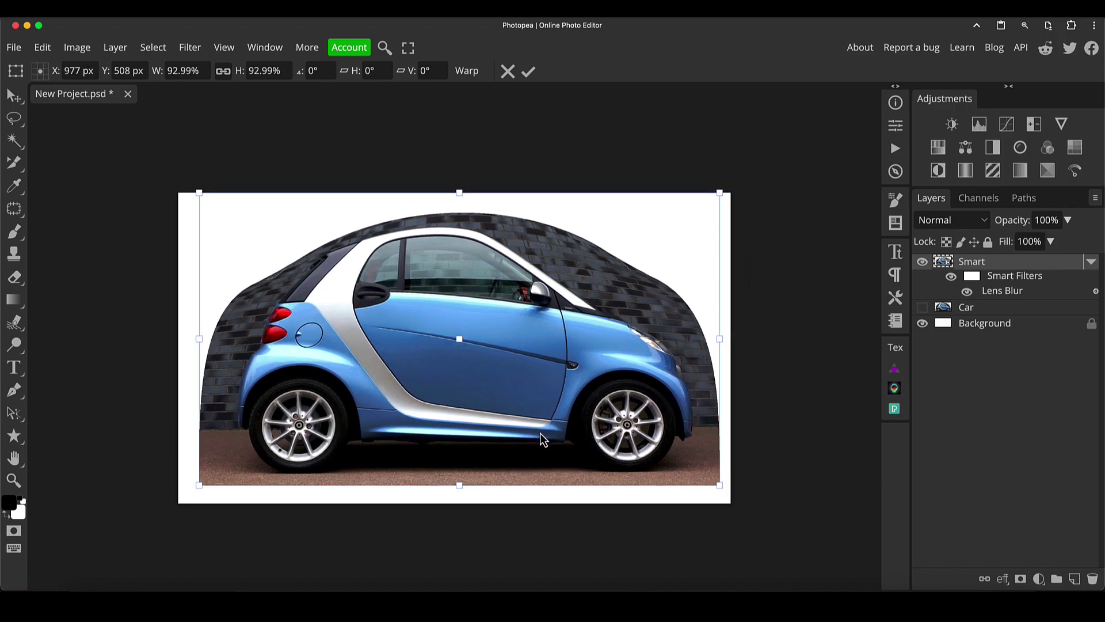
{"action": "key", "text": "Return"}
Step: Swap Smart and Car layer visibility to compare crisp versus blurry, ending with Smart shown
{"action": "left_click", "coordinate": [922, 261]}
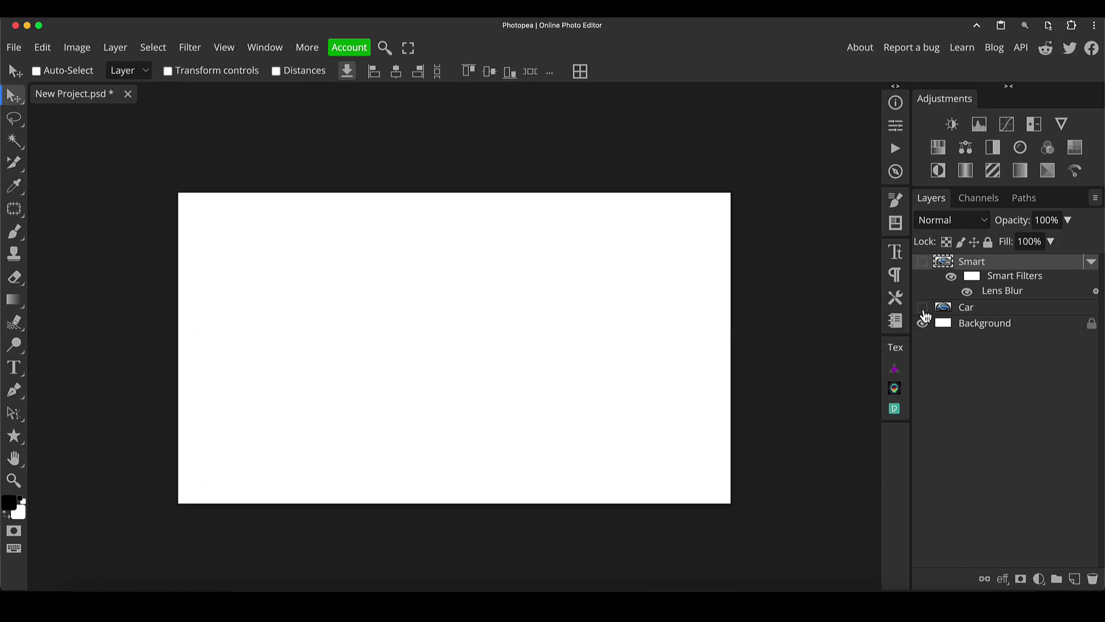
{"action": "left_click", "coordinate": [922, 308]}
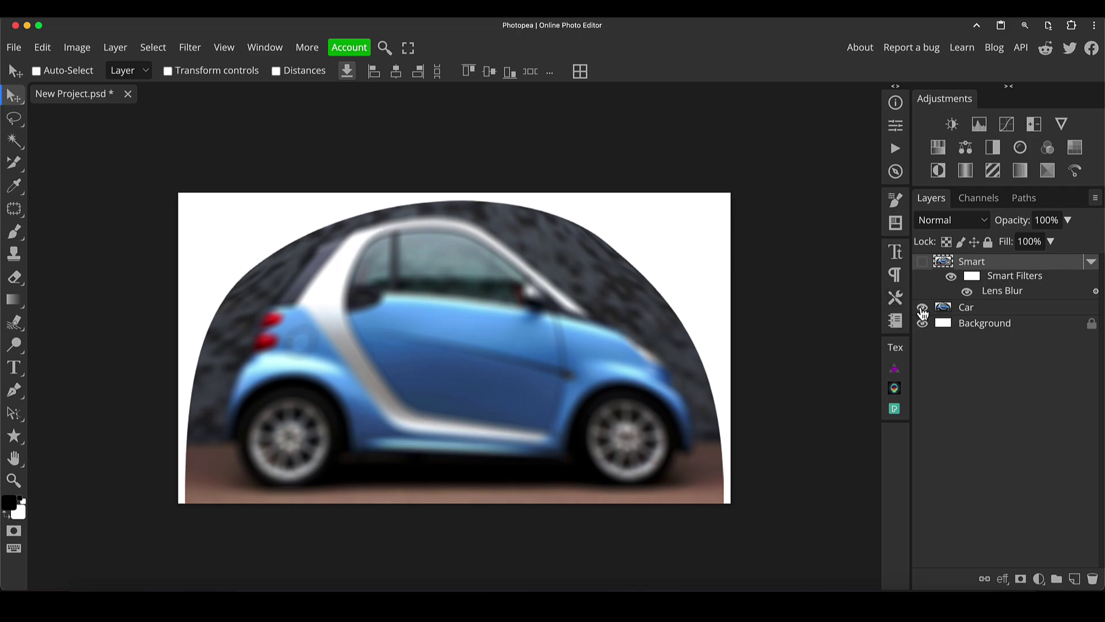
{"action": "left_click", "coordinate": [922, 307]}
{"action": "left_click", "coordinate": [922, 261]}
Step: Warp the Smart layer's top corners and side edges back out into a straight rectangle
{"action": "key", "text": "ctrl+t"}
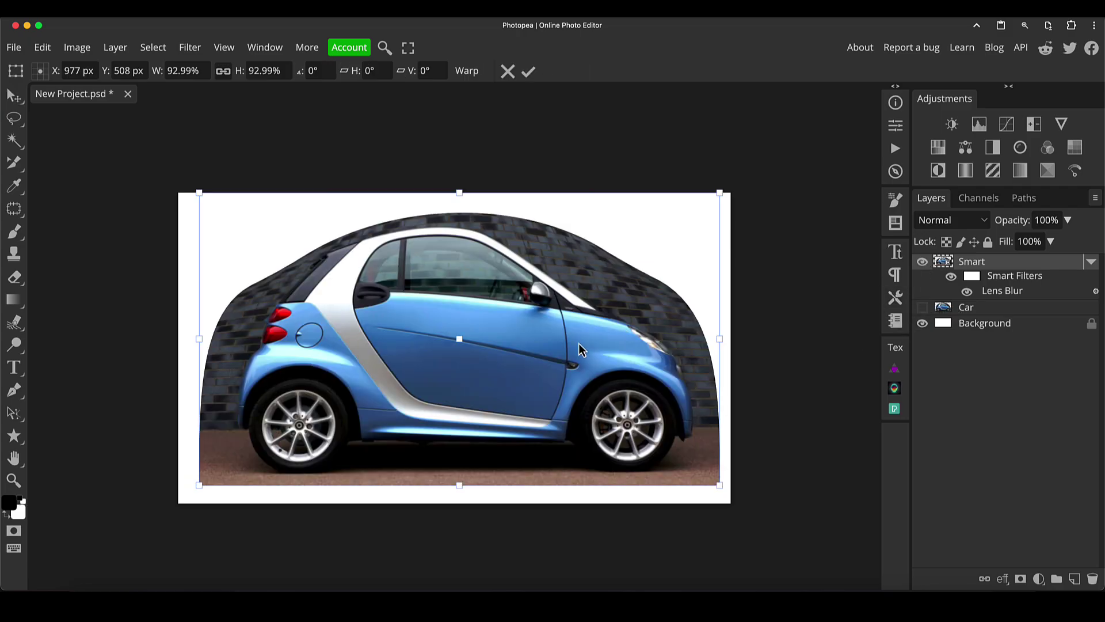
{"action": "right_click", "coordinate": [565, 333]}
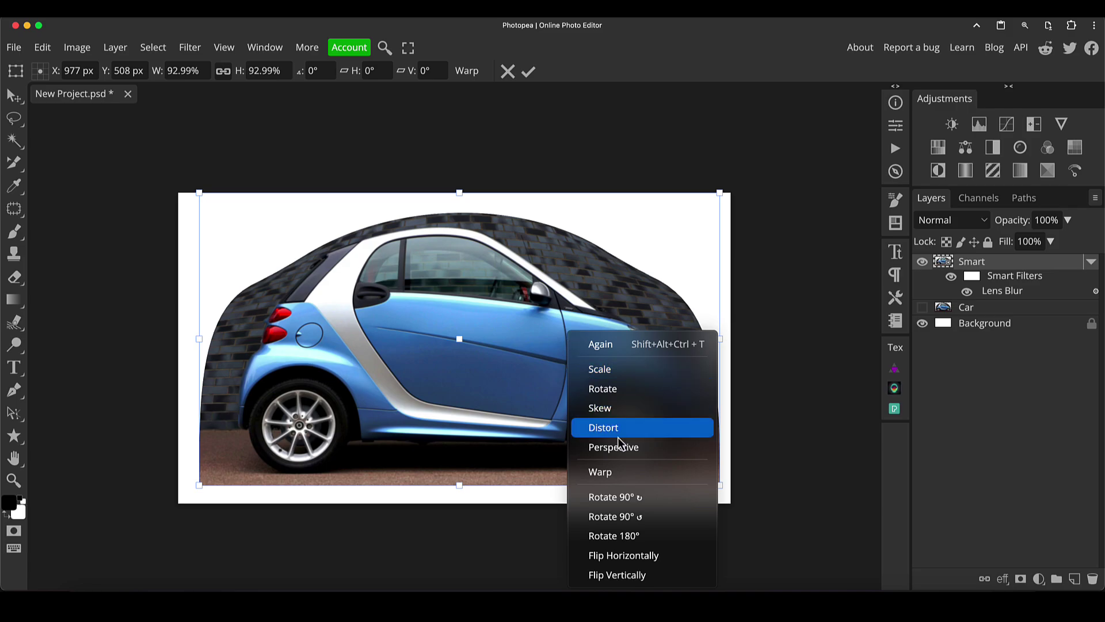
{"action": "left_click", "coordinate": [626, 473]}
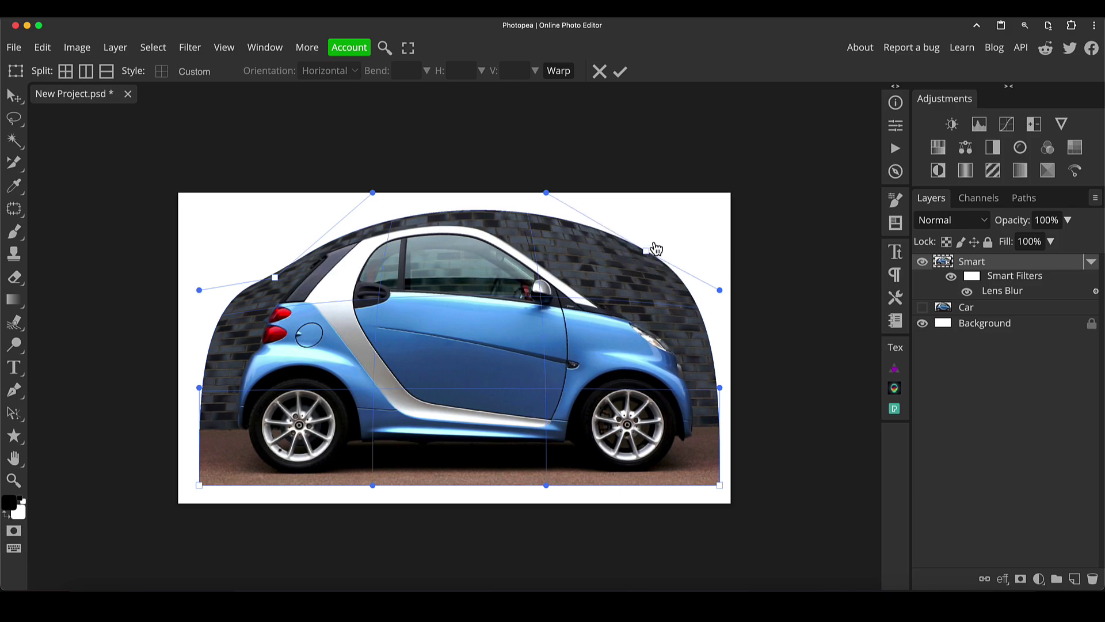
{"action": "left_click_drag", "start_coordinate": [655, 248], "coordinate": [724, 204]}
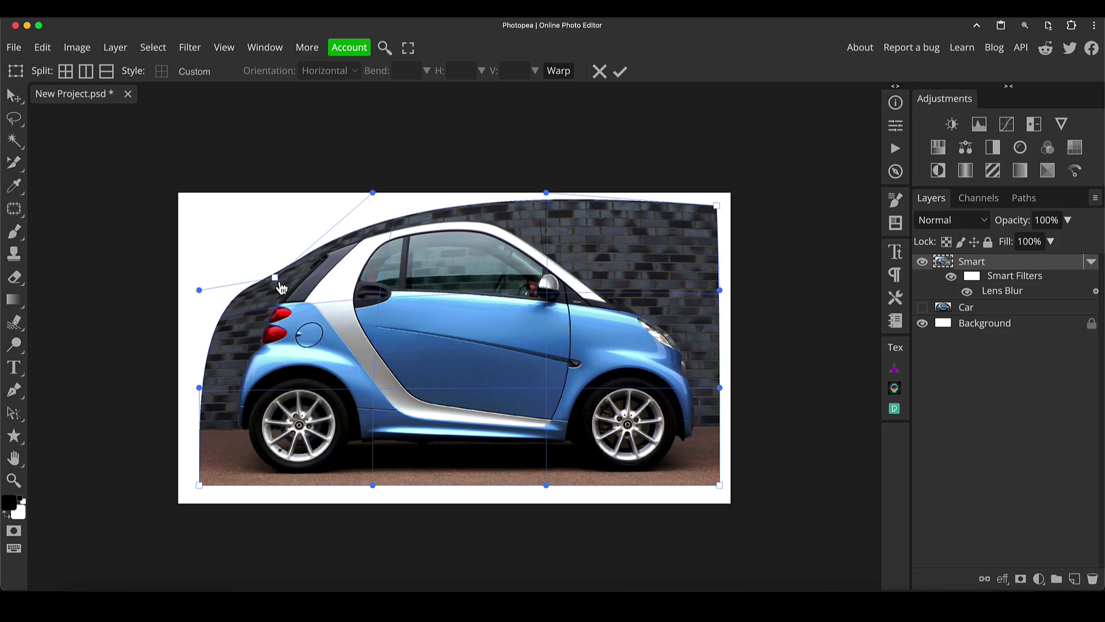
{"action": "left_click_drag", "start_coordinate": [281, 287], "coordinate": [200, 201]}
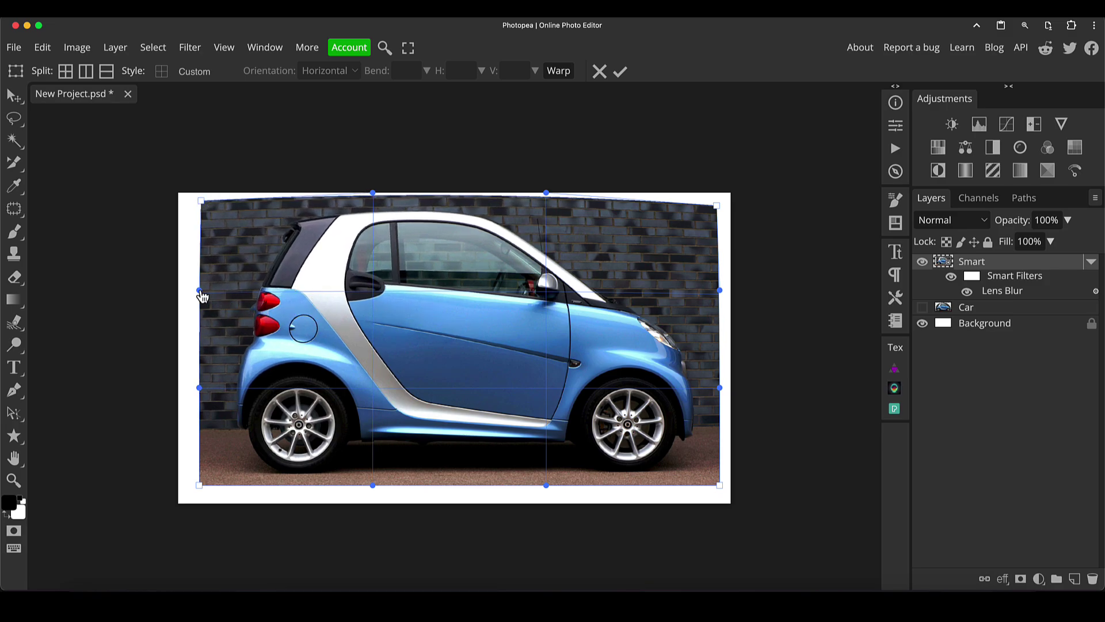
{"action": "left_click_drag", "start_coordinate": [202, 296], "coordinate": [201, 331]}
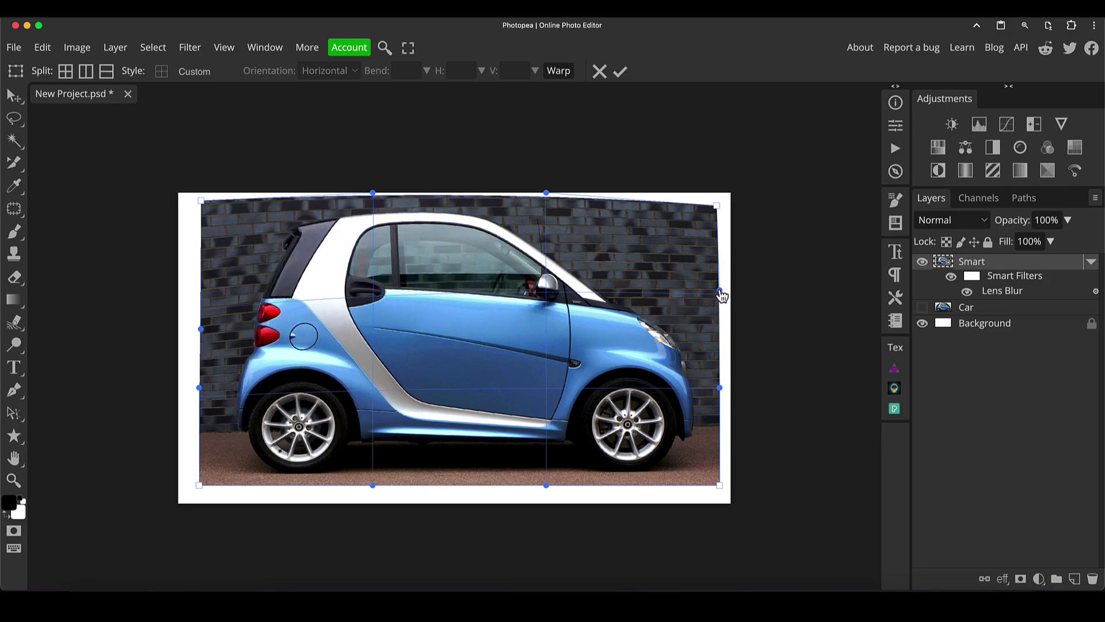
{"action": "left_click_drag", "start_coordinate": [721, 296], "coordinate": [721, 348]}
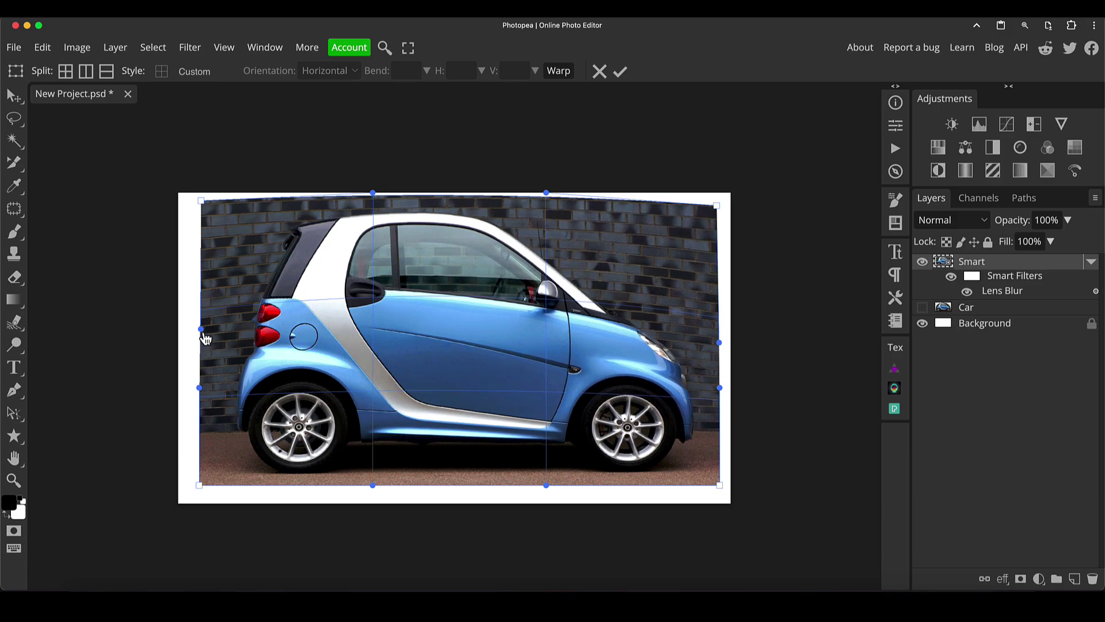
{"action": "left_click_drag", "start_coordinate": [205, 337], "coordinate": [203, 358]}
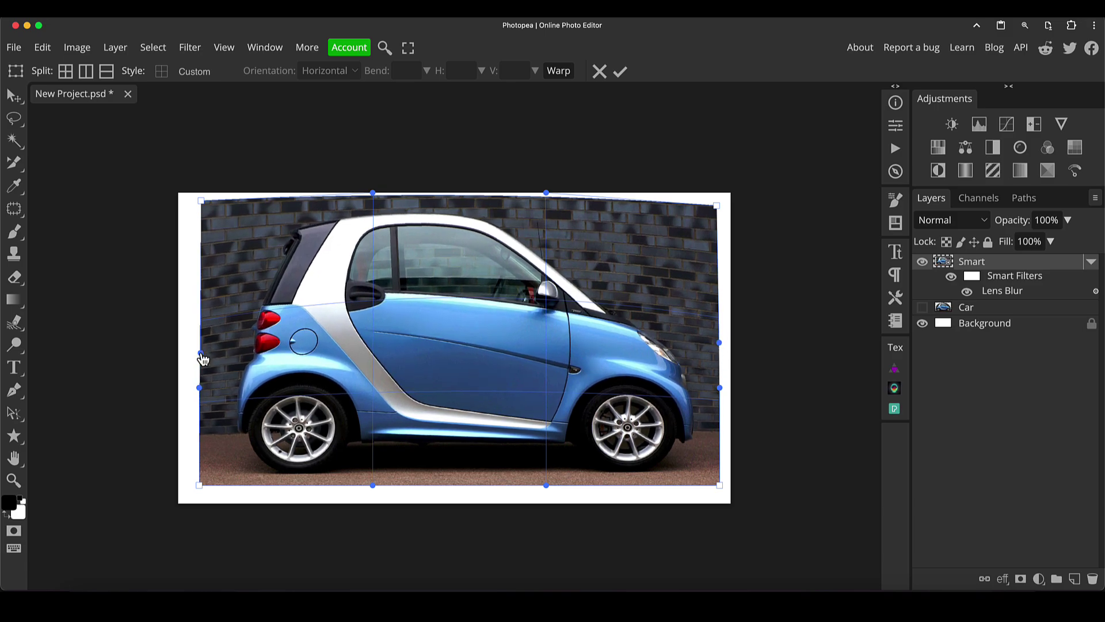